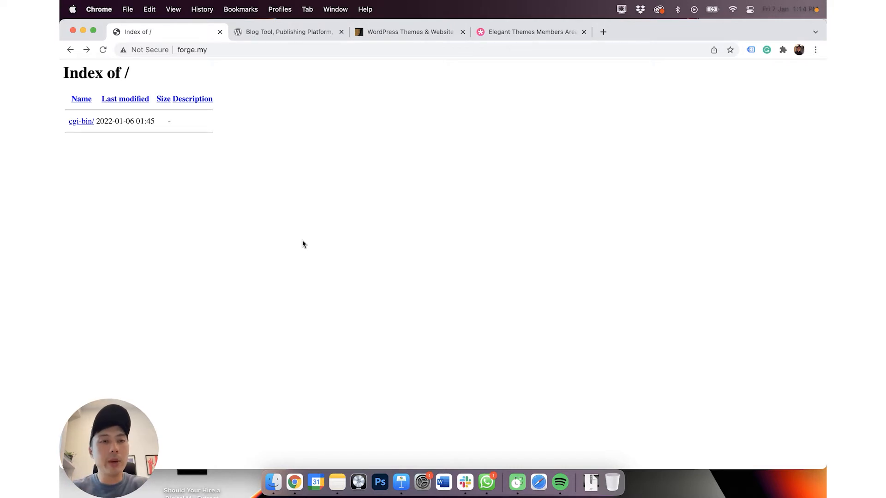
# View the WordPress.org home page and browse ThemeForest's popular WordPress themes
pyautogui.click(300, 30)
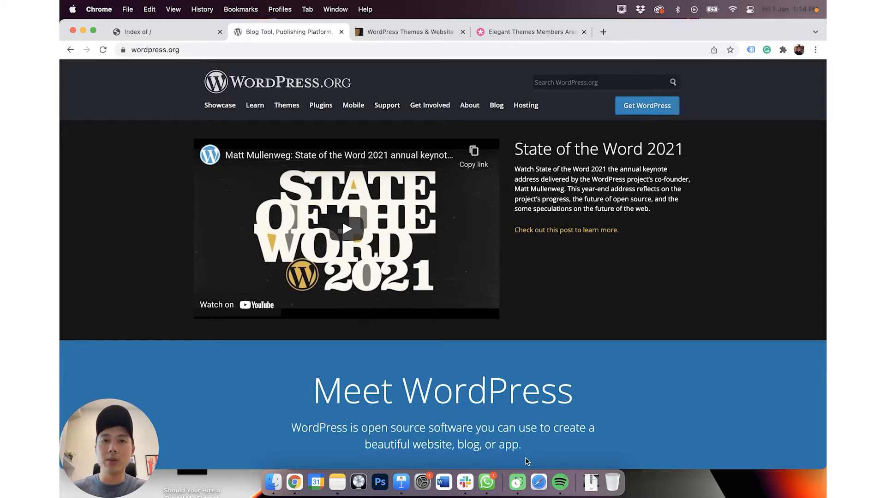
pyautogui.click(432, 34)
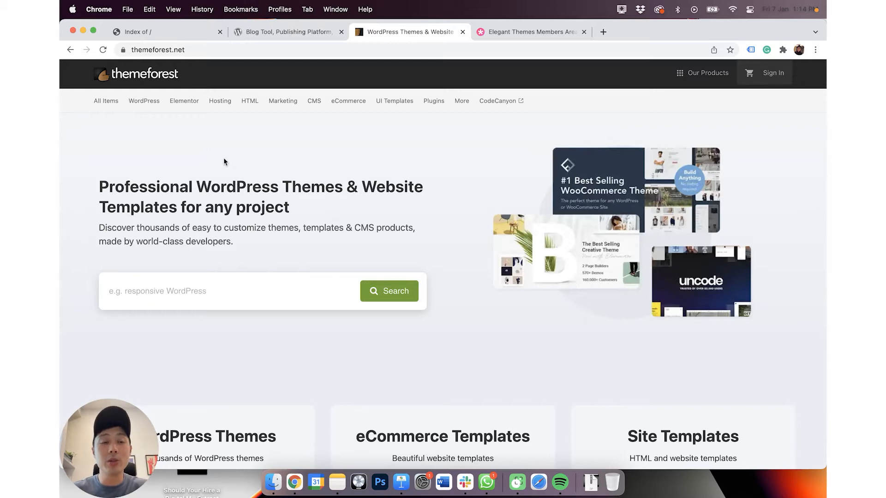
pyautogui.moveTo(144, 102)
pyautogui.click(154, 122)
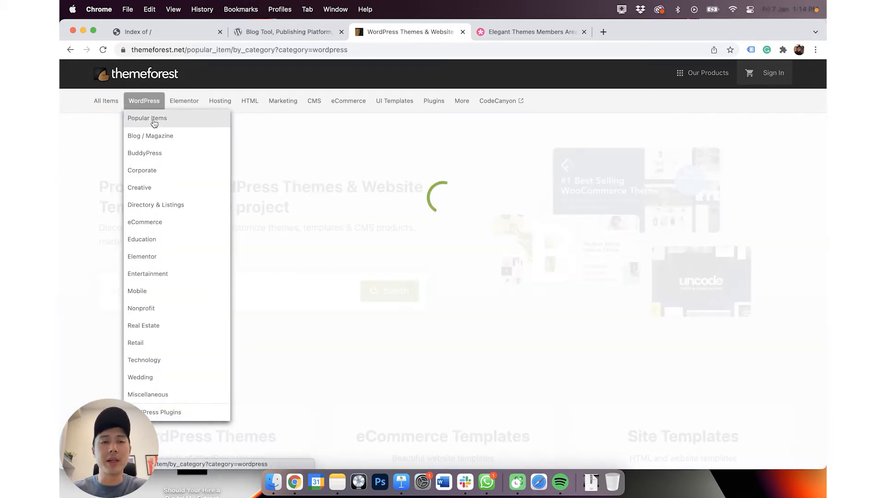
pyautogui.scroll(-3, 438, 323)
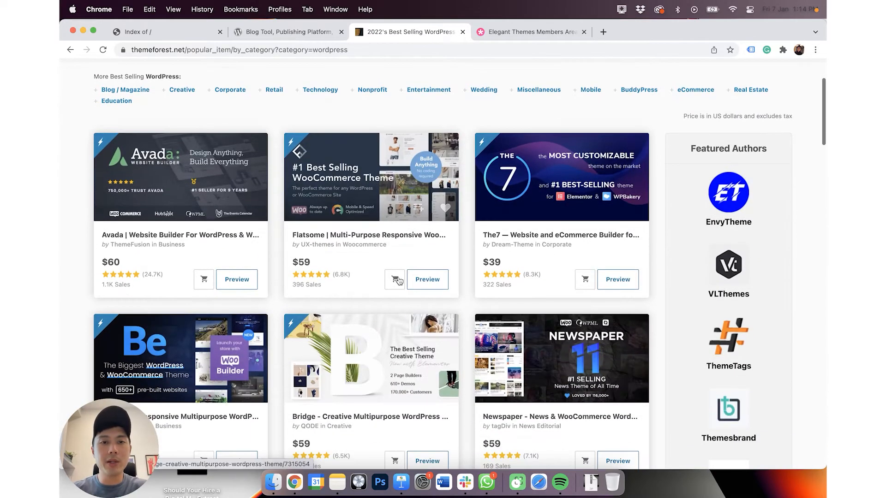
pyautogui.scroll(-1, 416, 277)
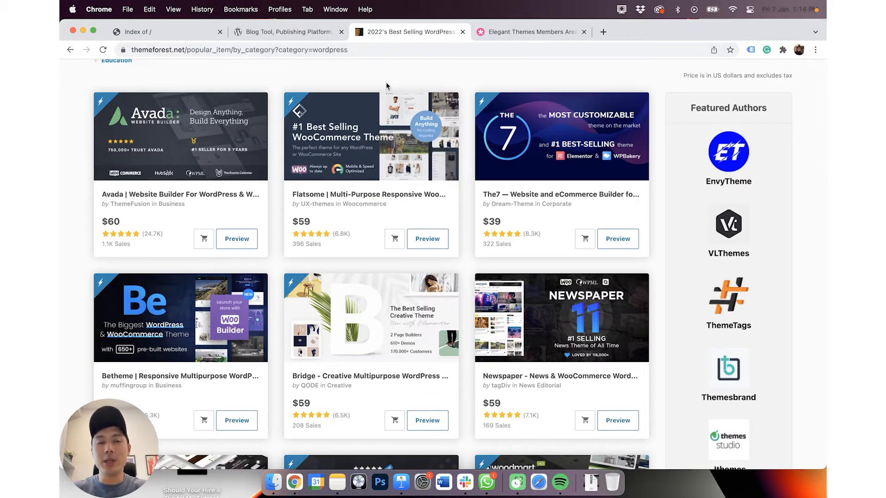
pyautogui.scroll(2, 387, 87)
pyautogui.scroll(1, 386, 85)
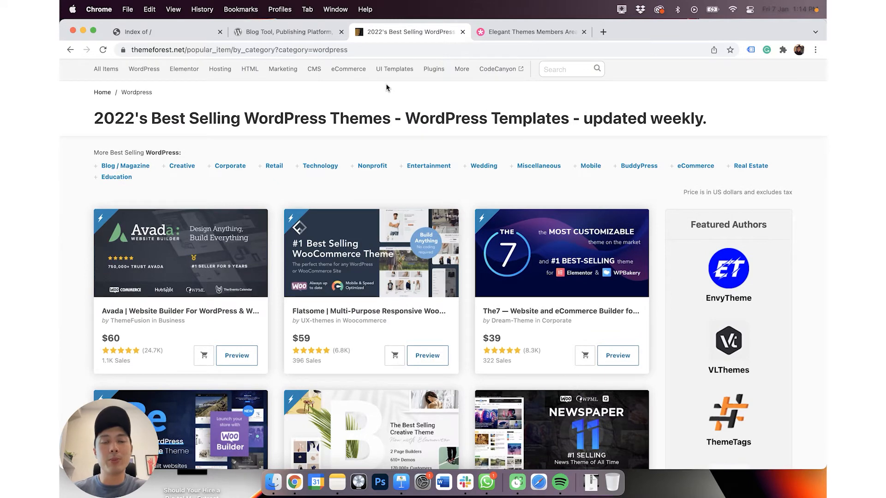
pyautogui.scroll(-1, 388, 101)
pyautogui.scroll(2, 461, 83)
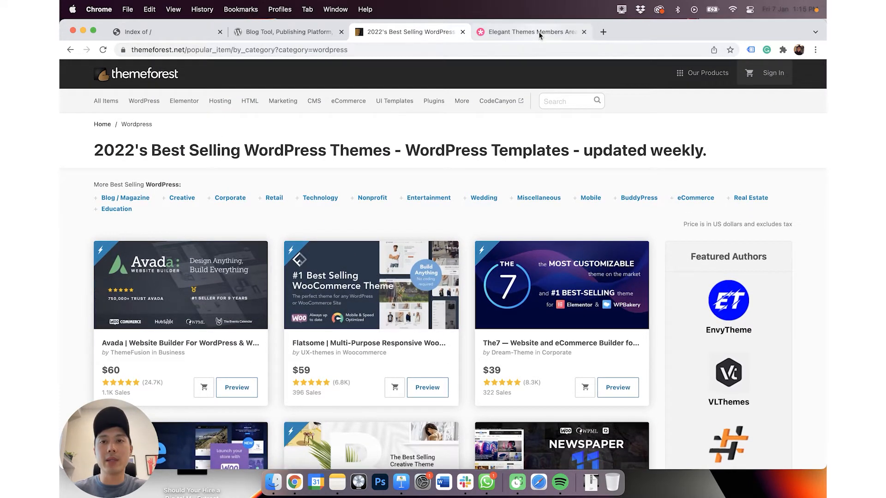
# Search the web for "divi elegant themes" in a new tab and look through the Elegant Themes home page and its Divi layout categories
pyautogui.click(602, 32)
pyautogui.write('divi')
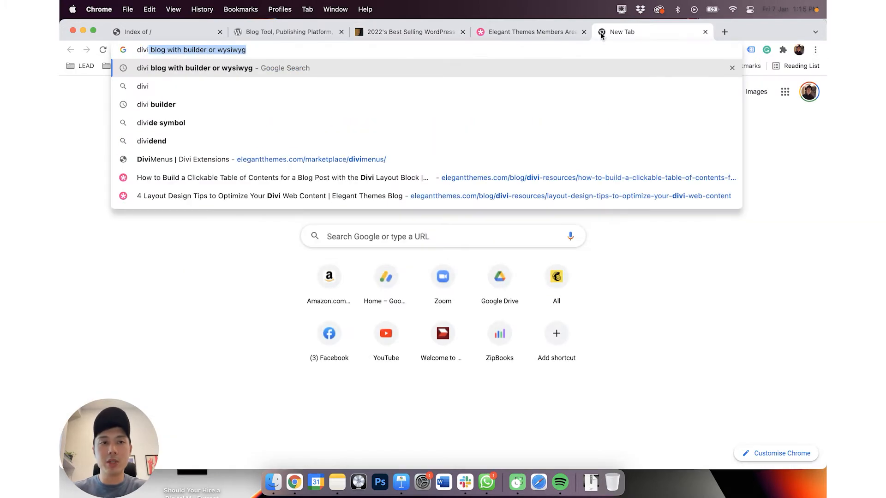
pyautogui.write(' elegant themes')
pyautogui.press('Return')
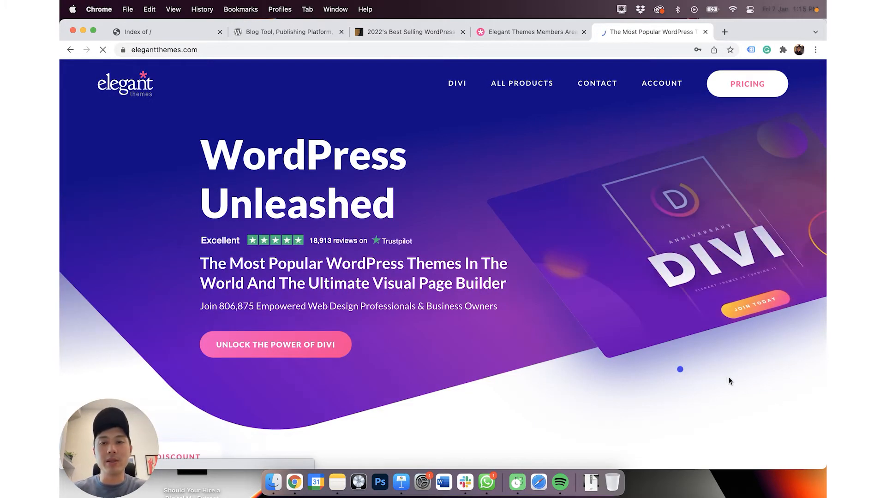
pyautogui.scroll(-10, 181, 364)
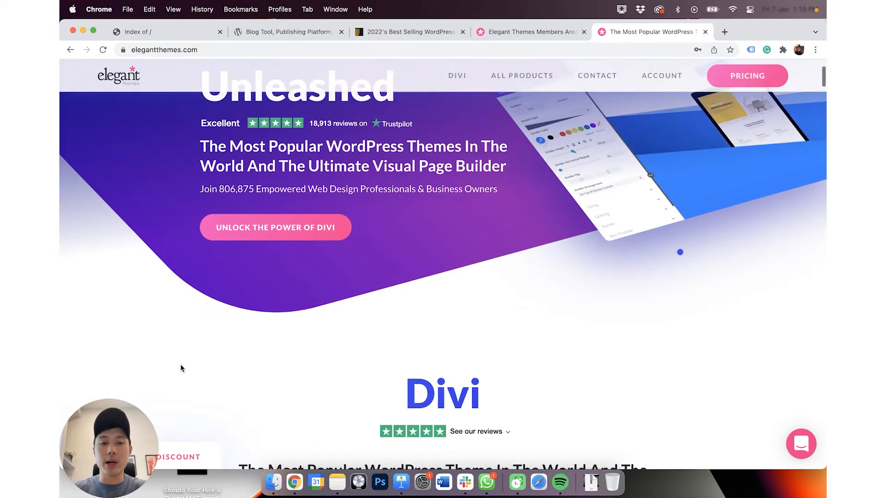
pyautogui.scroll(-15, 181, 368)
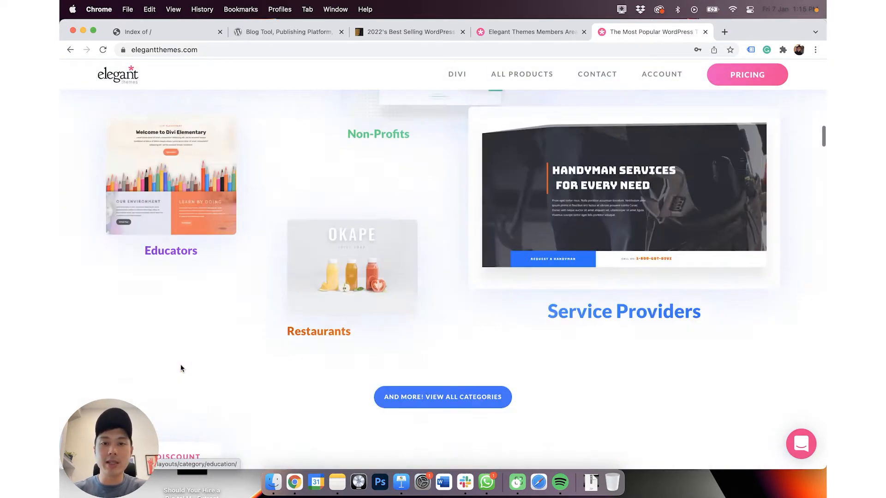
pyautogui.scroll(5, 181, 368)
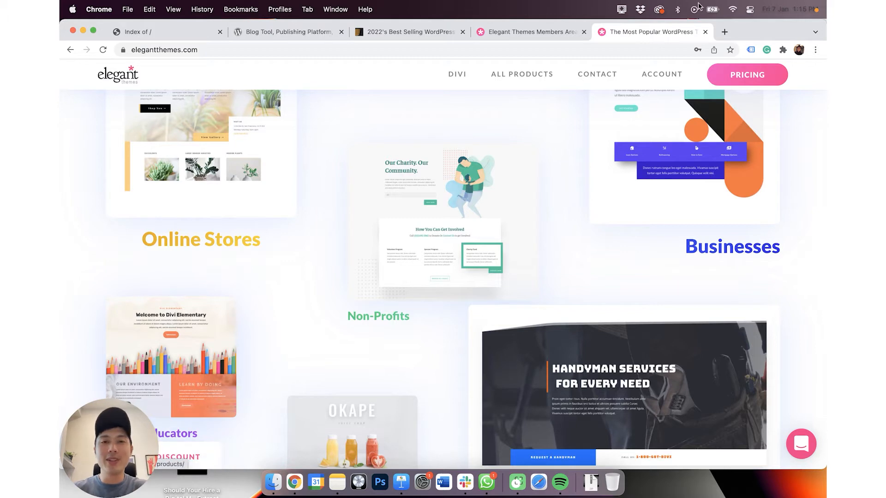
# Go to forge.my/cpanel from the forge.my index page and log in to the hosting account
pyautogui.click(190, 37)
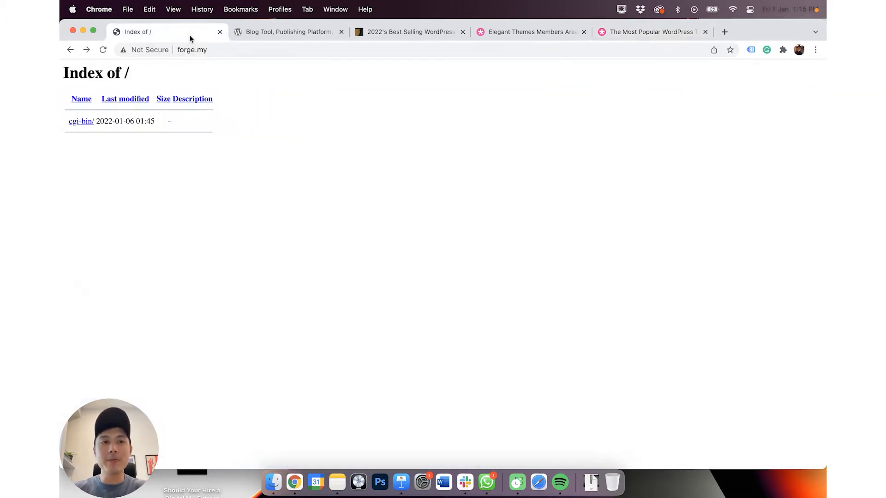
pyautogui.click(303, 51)
pyautogui.click(323, 52)
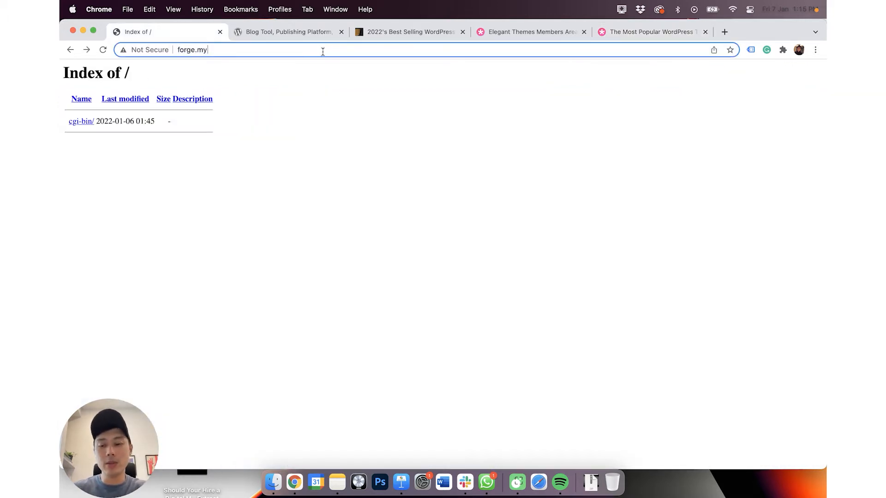
pyautogui.write('/cpanel')
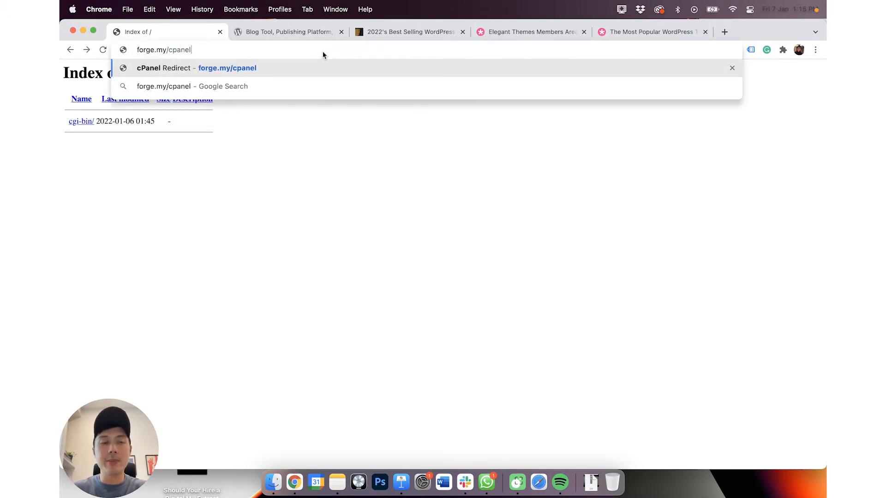
pyautogui.press('Return')
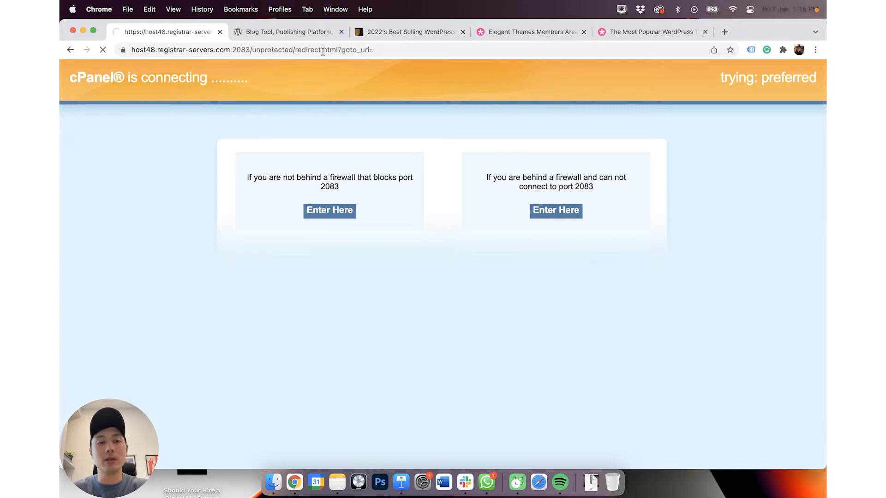
pyautogui.click(452, 278)
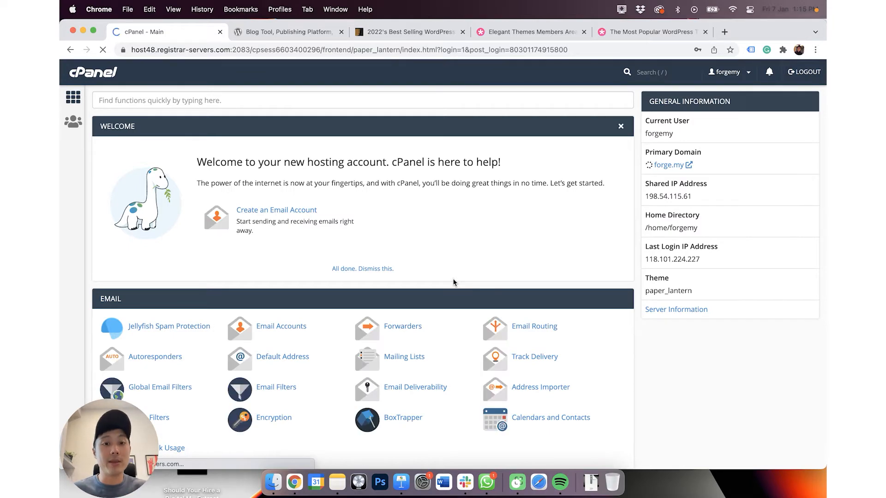
# Open WordPress Manager by Softaculous from cPanel's Software section and start a new WordPress installation
pyautogui.scroll(-20, 293, 237)
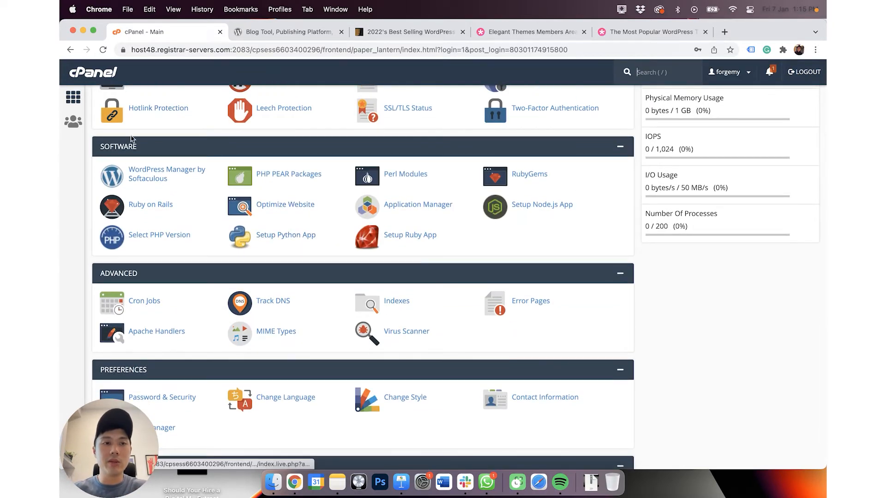
pyautogui.scroll(5, 130, 179)
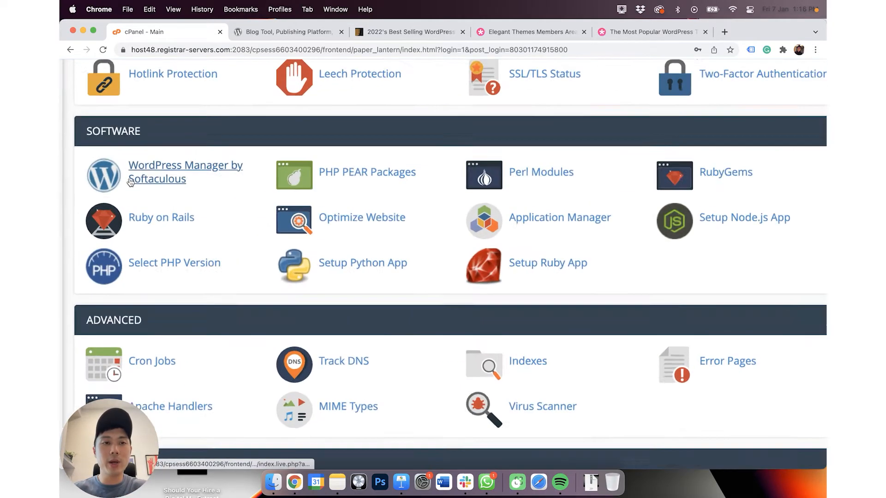
pyautogui.hscroll(-1, 130, 182)
pyautogui.scroll(-3, 130, 182)
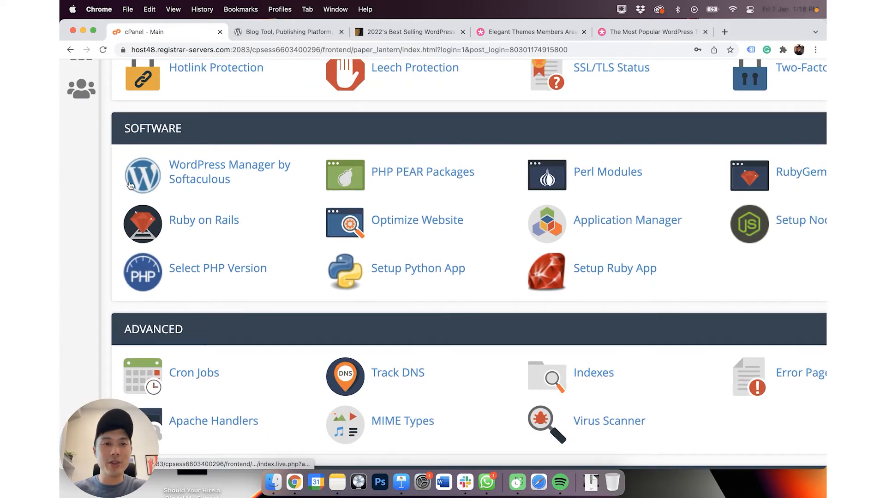
pyautogui.scroll(-3, 130, 182)
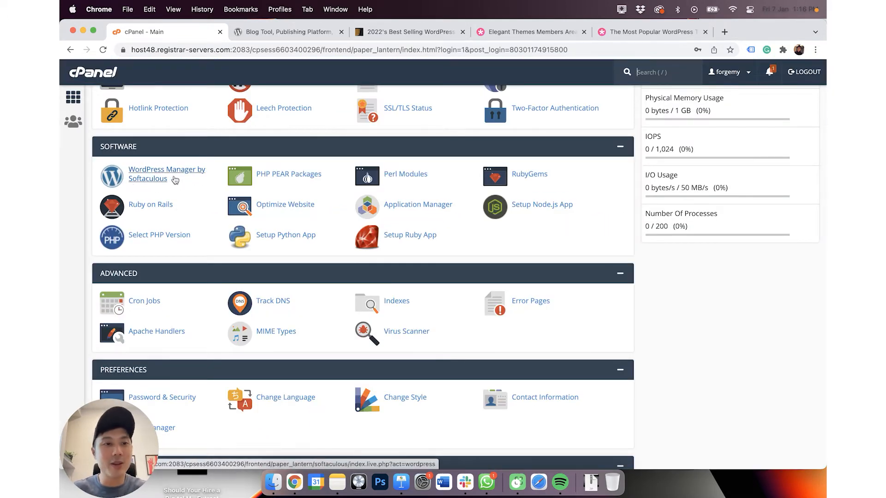
pyautogui.click(160, 180)
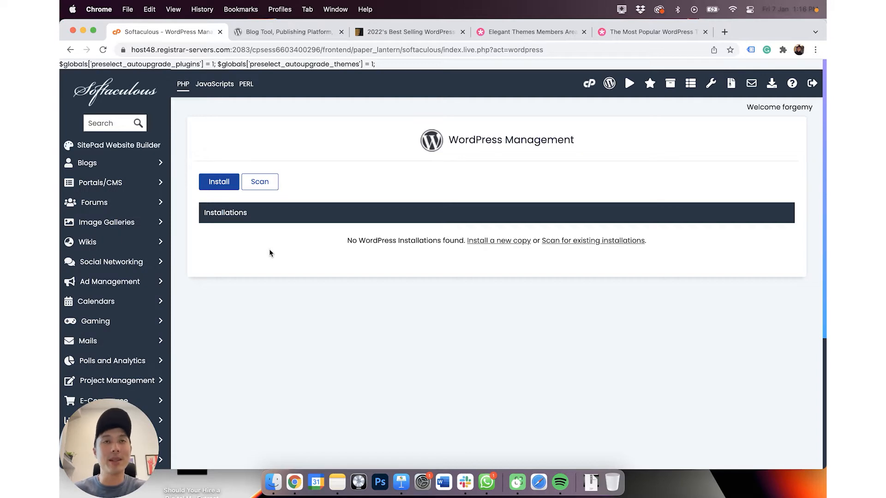
pyautogui.click(219, 181)
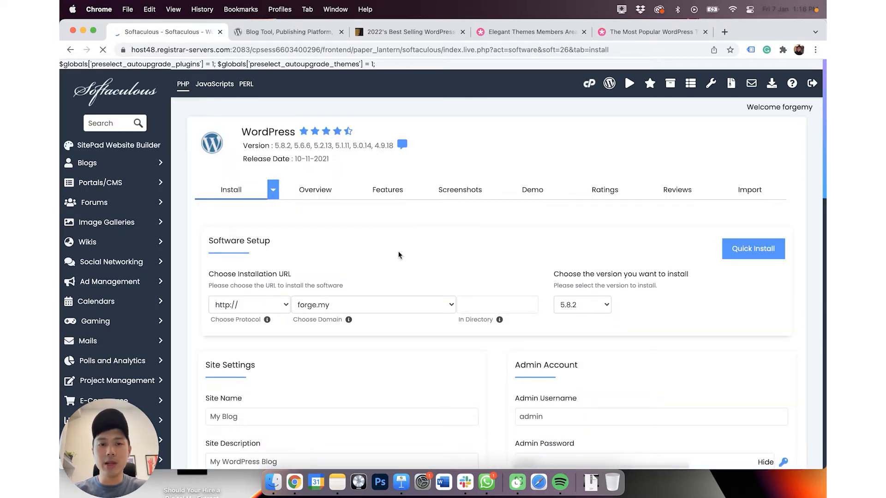
# Set the site name to "Forge" and the site description to "The hub for content creators"
pyautogui.scroll(-3, 396, 198)
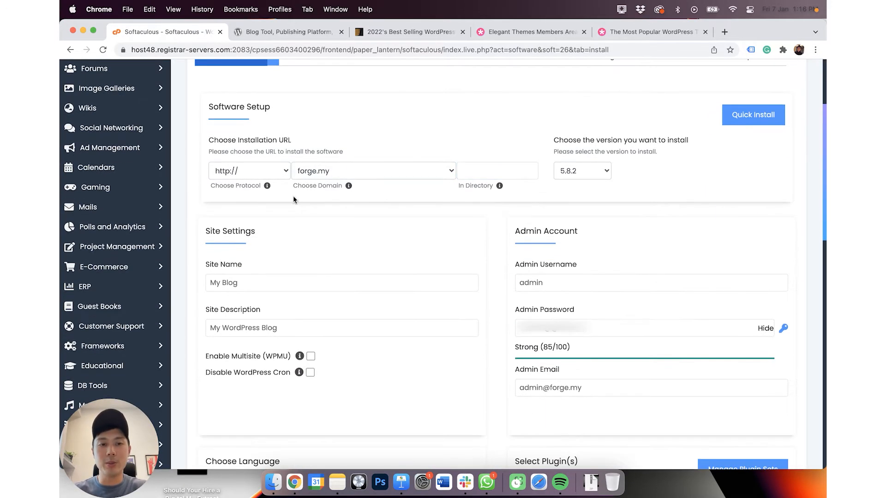
pyautogui.scroll(-3, 339, 253)
pyautogui.click(271, 203)
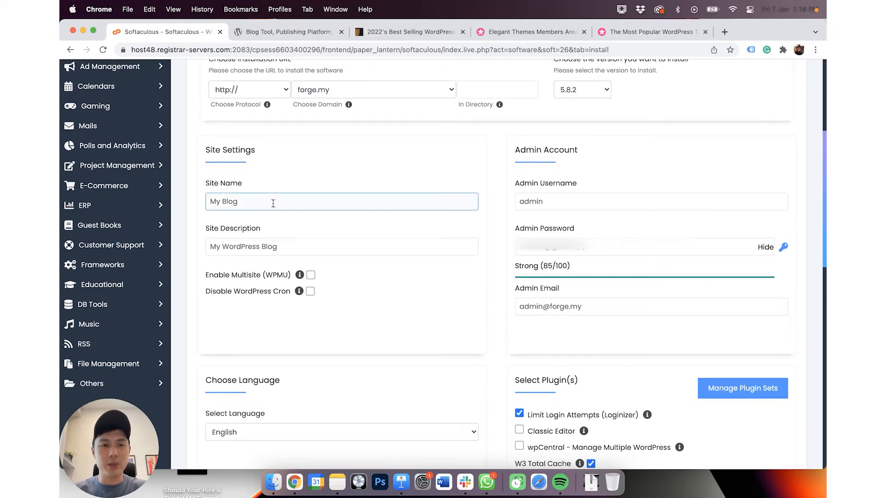
pyautogui.doubleClick(313, 203)
pyautogui.press('cmd+a')
pyautogui.write('Forge')
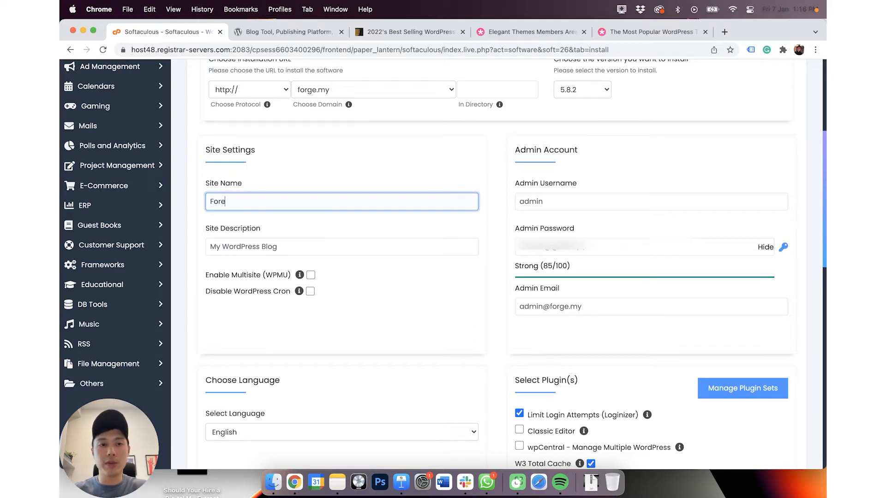
pyautogui.press('Tab')
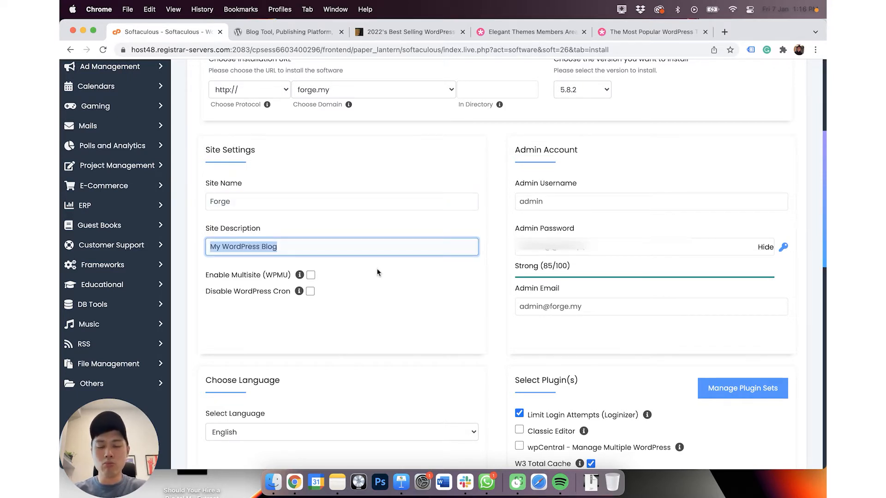
pyautogui.write('The hub for content creators')
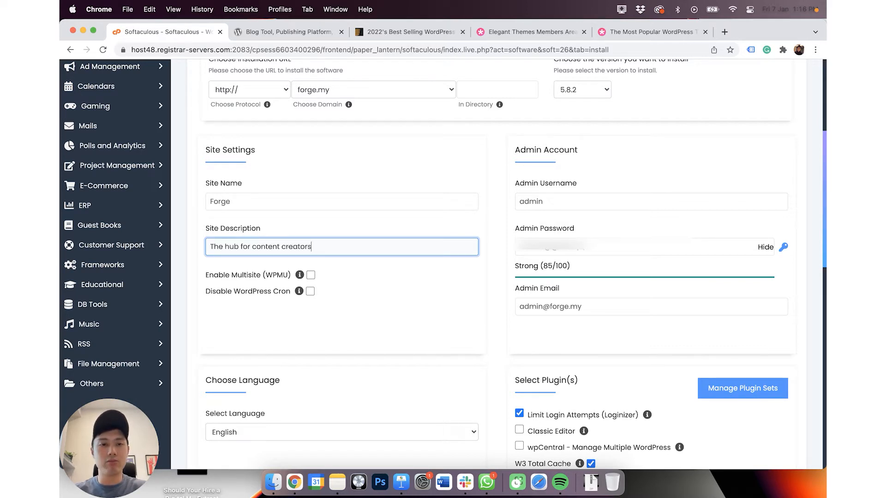
# Replace the admin username with "forgemy" in the Admin Account settings
pyautogui.click(645, 201)
pyautogui.press('BackSpace')
pyautogui.press('BackSpace')
pyautogui.press('BackSpace')
pyautogui.press('BackSpace')
pyautogui.press('BackSpace')
pyautogui.write('f')
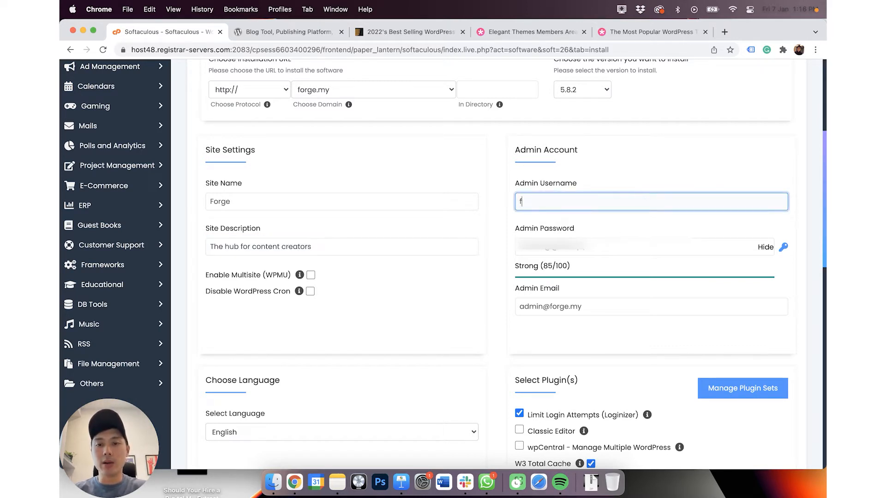
pyautogui.write('orgemy')
pyautogui.press('Tab')
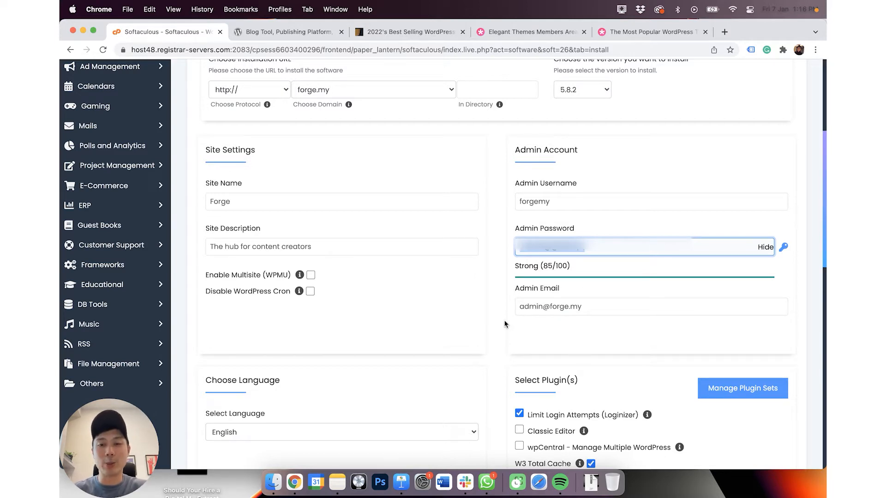
# Replace the default admin email with the site owner's email address
pyautogui.scroll(-3, 554, 277)
pyautogui.doubleClick(595, 227)
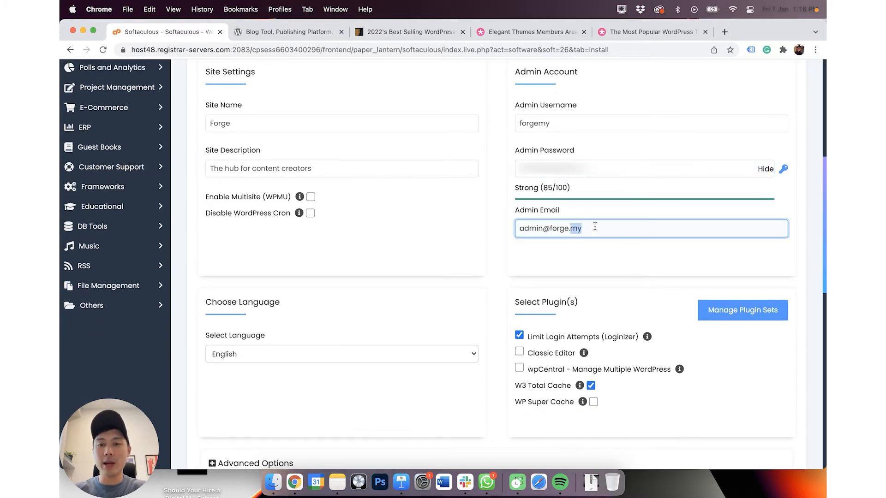
pyautogui.press('super+a')
pyautogui.write('forg')
pyautogui.click(562, 258)
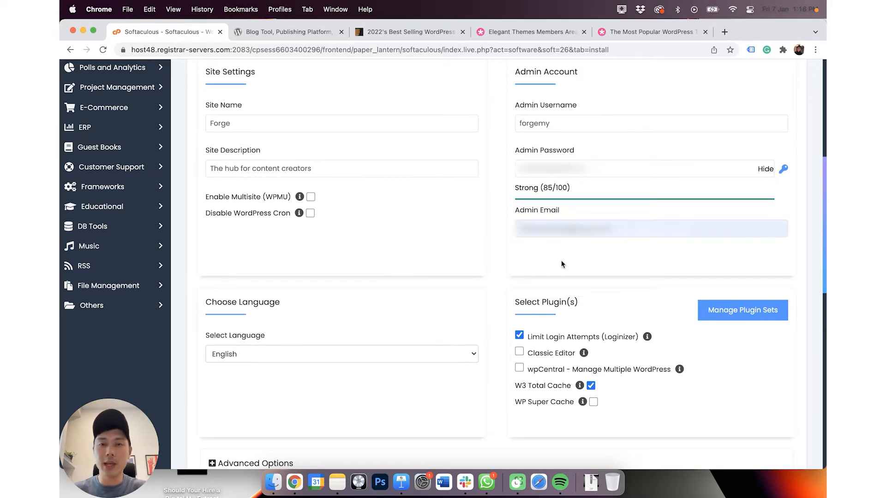
# Deselect the Limit Login Attempts (Loginizer) and W3 Total Cache plugins for the installation
pyautogui.scroll(-4, 557, 284)
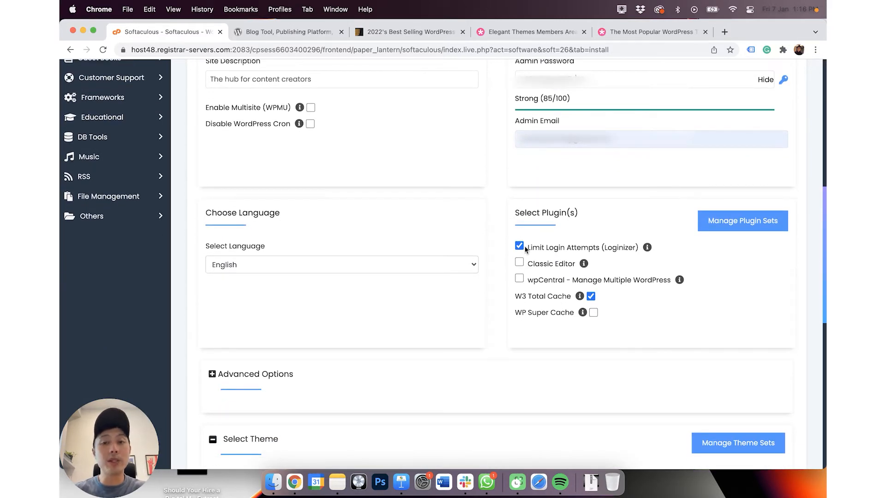
pyautogui.click(519, 247)
pyautogui.scroll(-2, 613, 351)
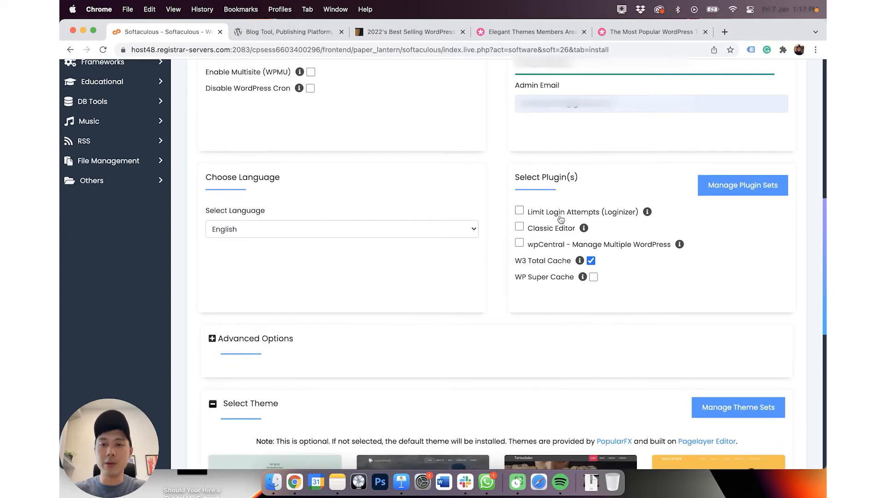
pyautogui.click(590, 260)
pyautogui.scroll(-3, 480, 289)
pyautogui.scroll(-8, 478, 289)
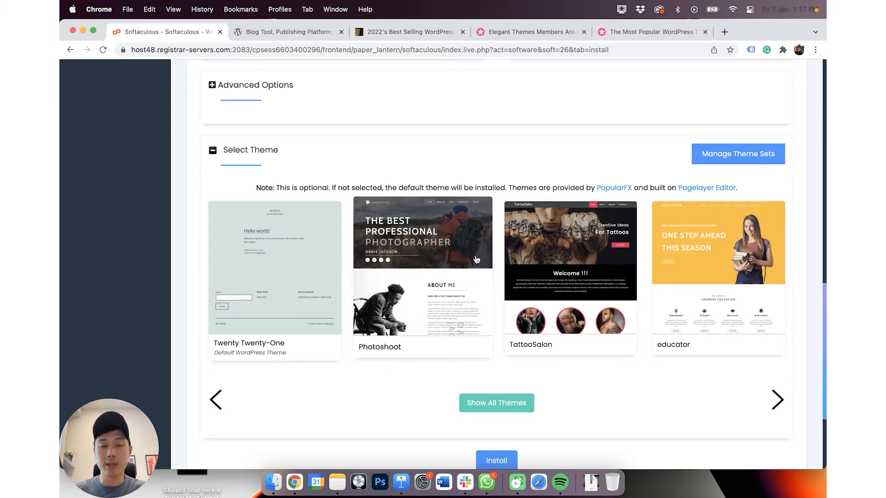
# Start the WordPress installation without choosing an optional theme or entering an address for the installation details
pyautogui.scroll(-3, 518, 402)
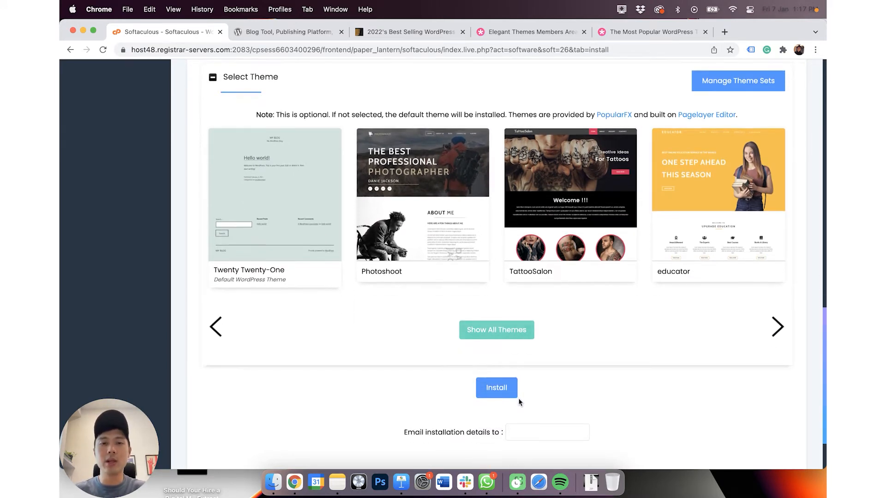
pyautogui.scroll(-2, 519, 401)
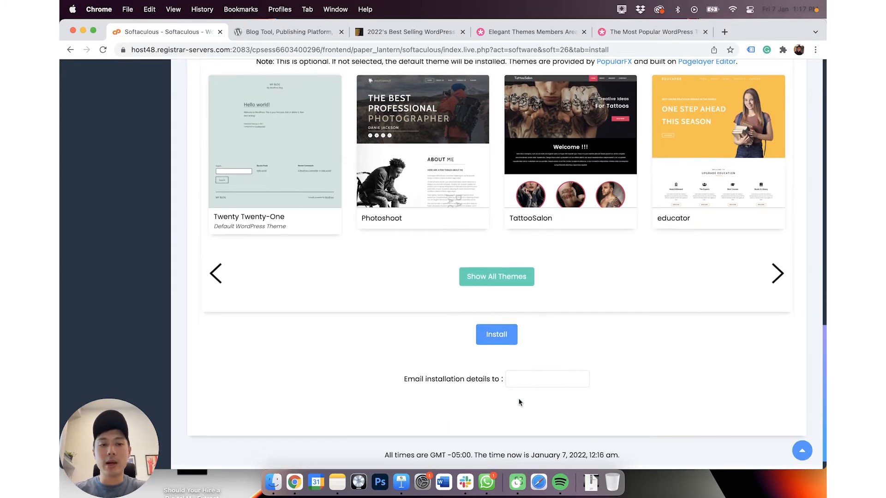
pyautogui.click(503, 339)
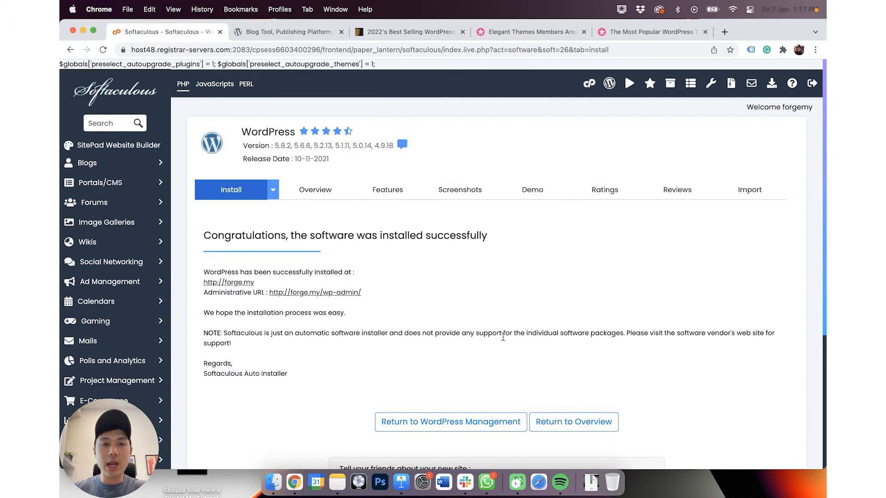
# Review the installation confirmation and open the new forge.my site from its link
pyautogui.scroll(-3, 321, 291)
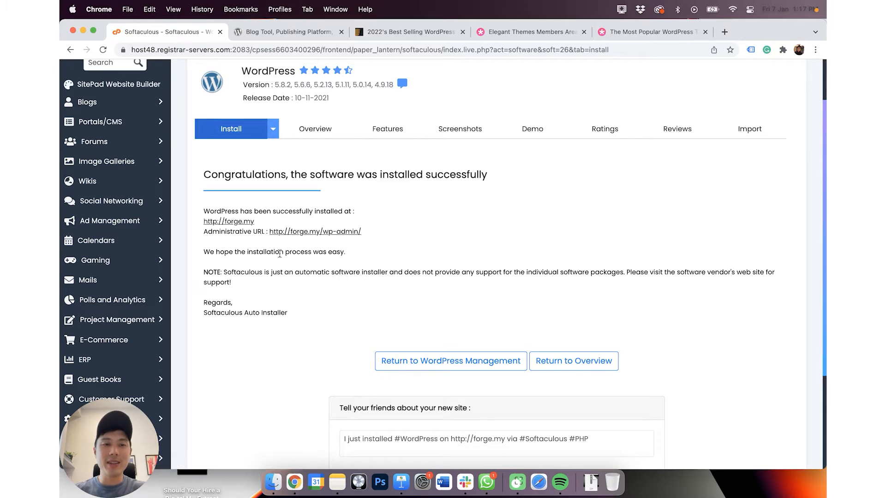
pyautogui.scroll(2, 219, 257)
pyautogui.scroll(2, 220, 257)
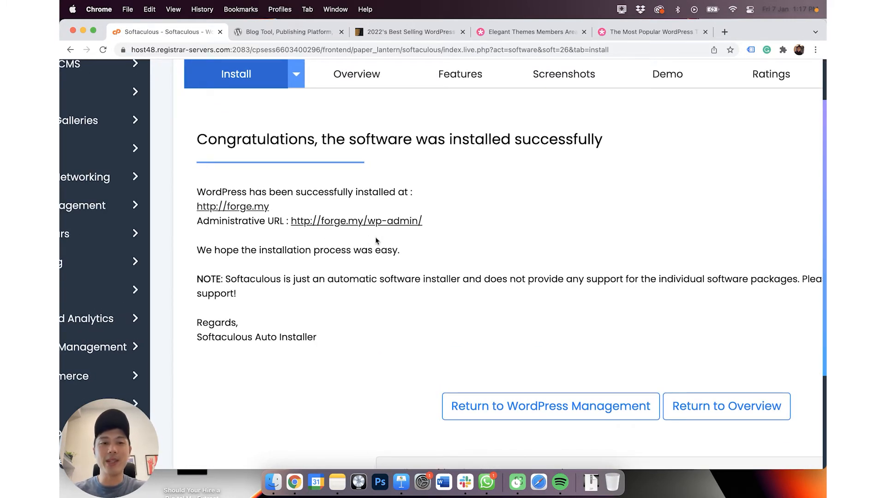
pyautogui.scroll(-4, 376, 240)
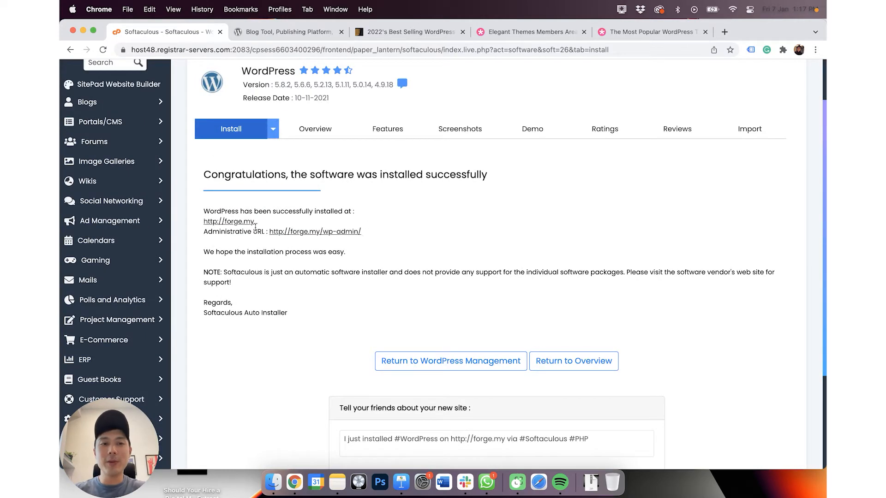
pyautogui.click(234, 222)
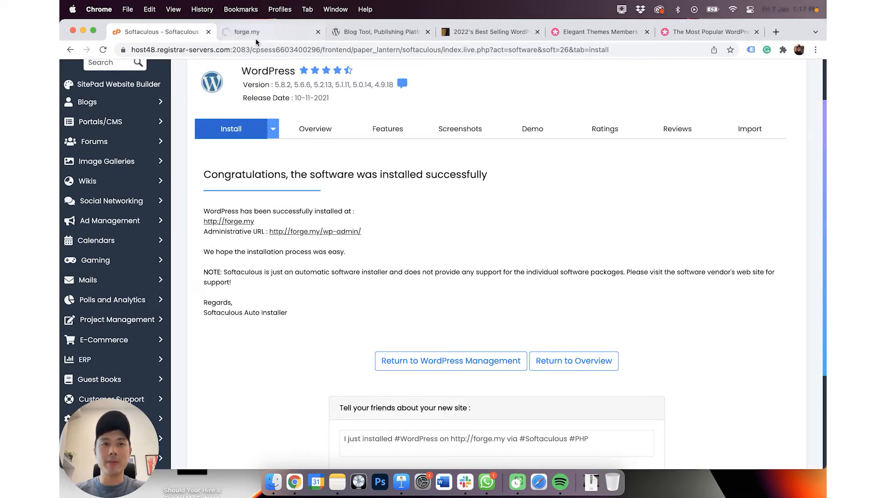
pyautogui.click(264, 32)
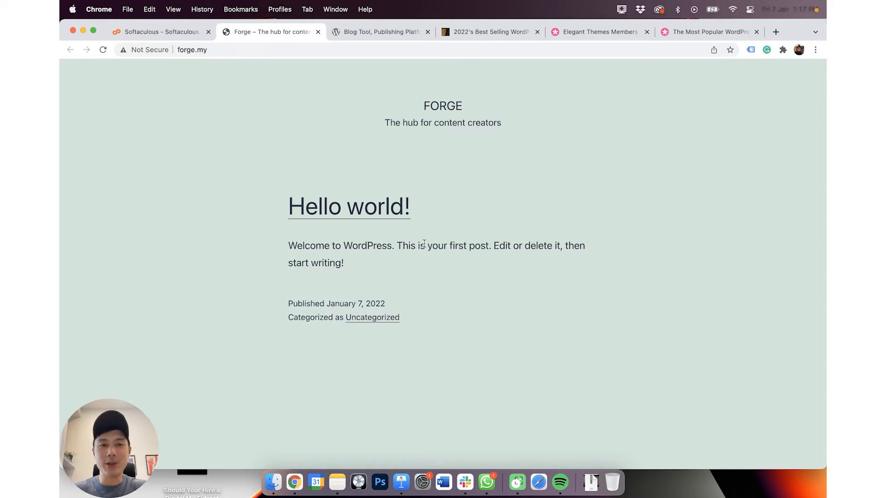
# Look over the site's default home page down to its footer, then reload forge.my
pyautogui.press('super+l')
pyautogui.scroll(-3, 421, 181)
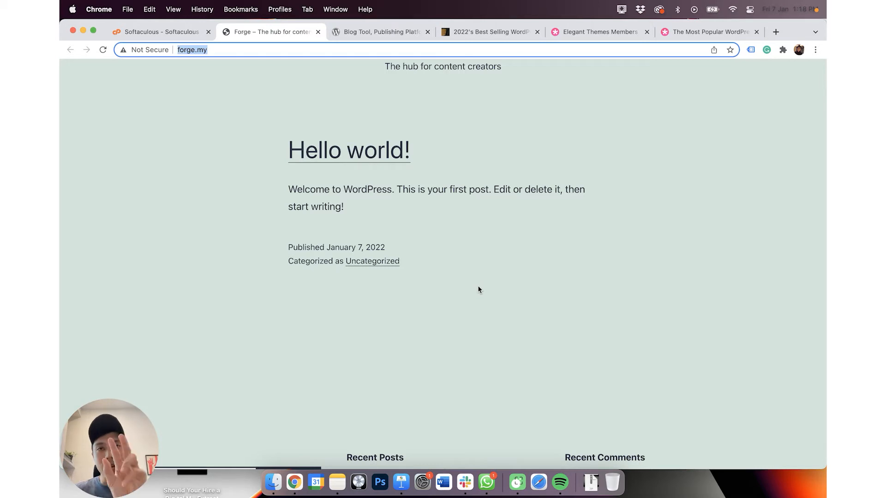
pyautogui.scroll(-3, 478, 287)
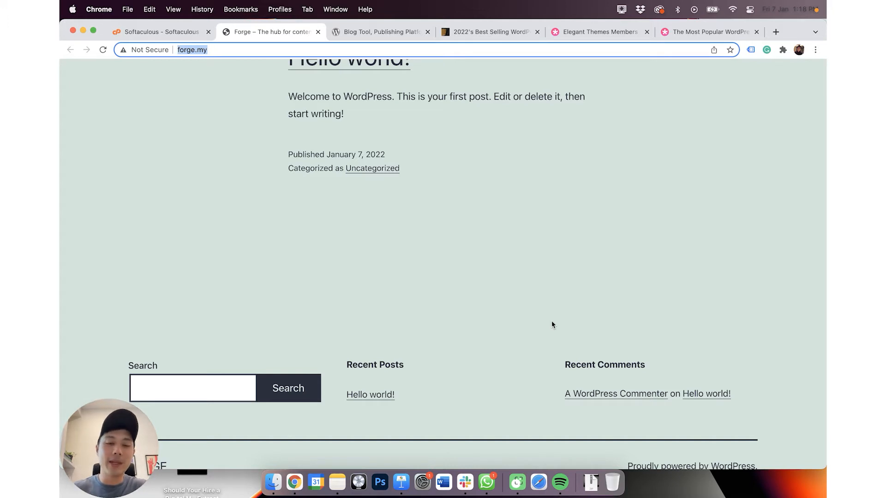
pyautogui.press('Return')
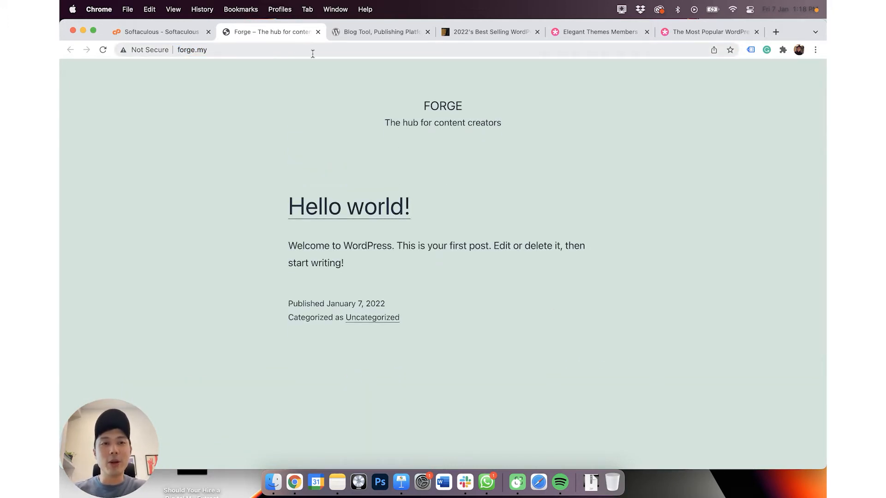
# Open the WordPress admin login page at forge.my/wp-admin
pyautogui.click(382, 52)
pyautogui.write('/wp-admin')
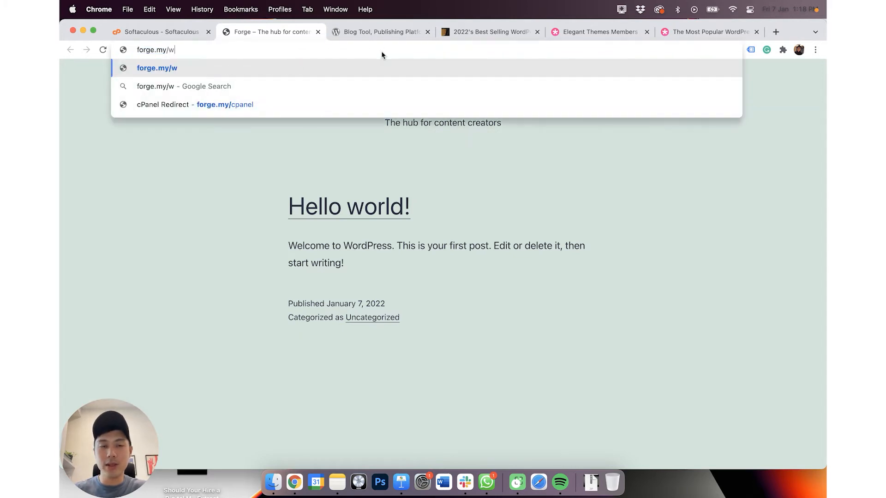
pyautogui.press('Return')
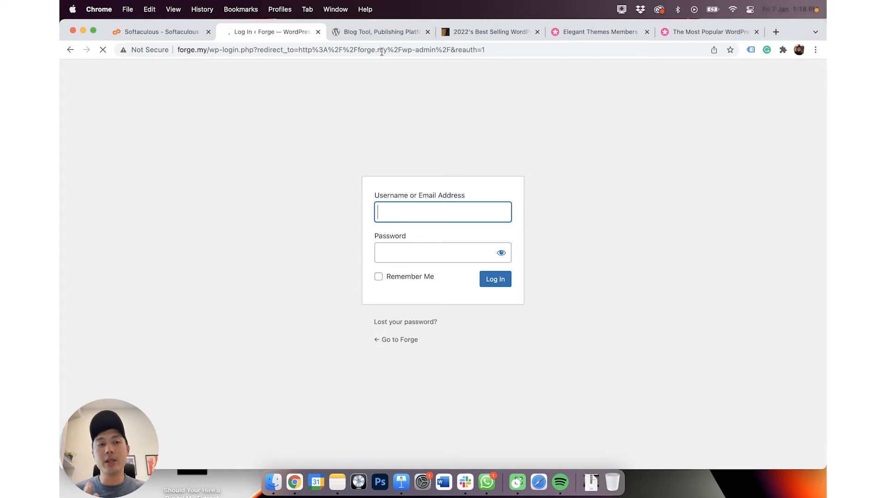
pyautogui.click(149, 33)
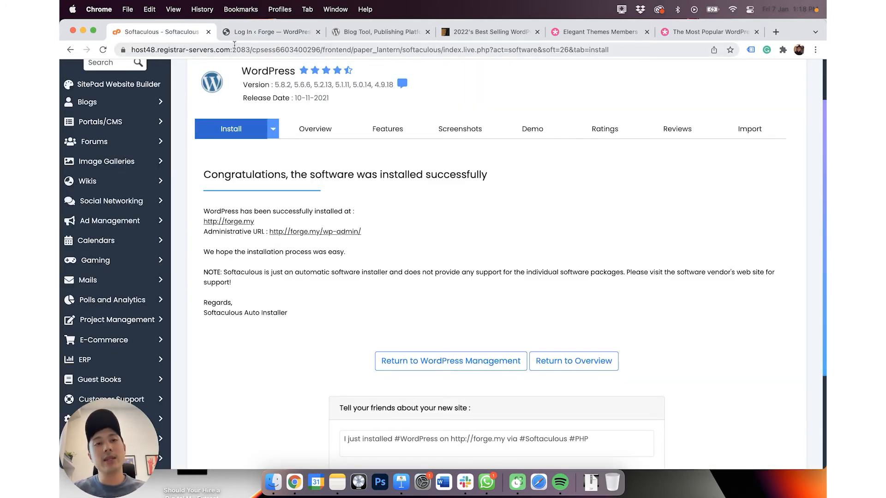
pyautogui.click(266, 40)
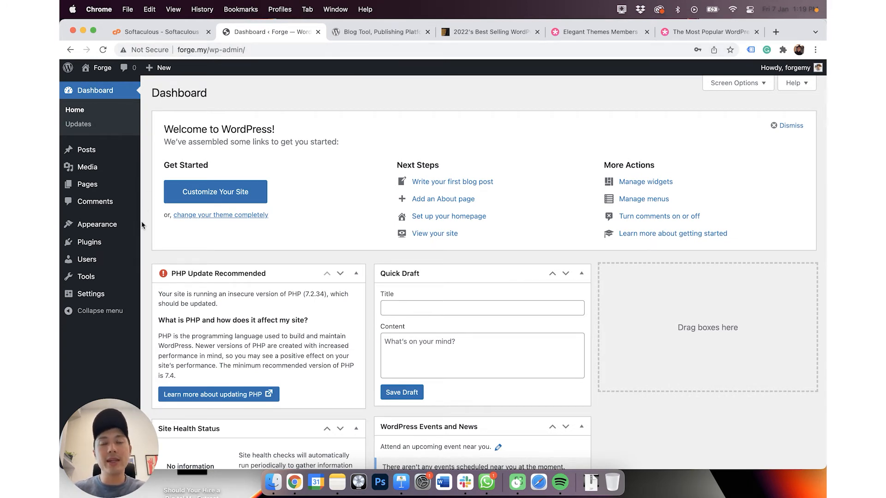
# Look at the Elegant Themes website, then search Google for "elementor" in a new tab and browse the results
pyautogui.click(593, 35)
pyautogui.click(679, 33)
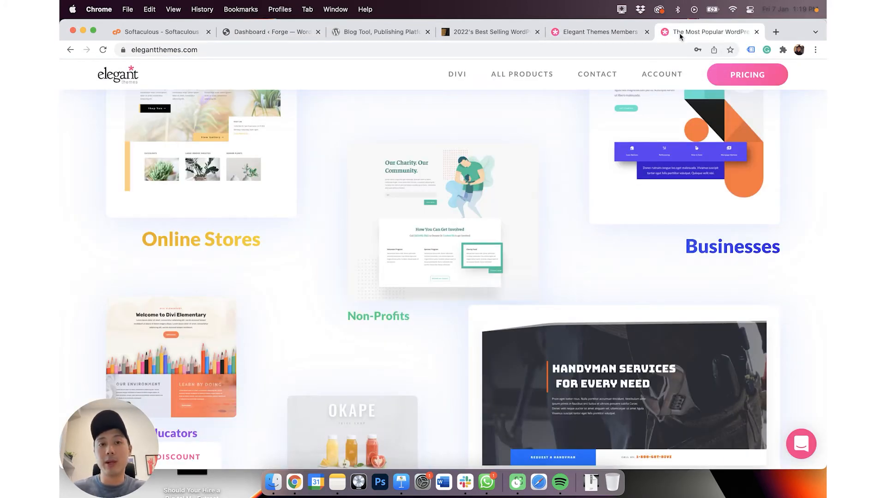
pyautogui.scroll(3, 577, 243)
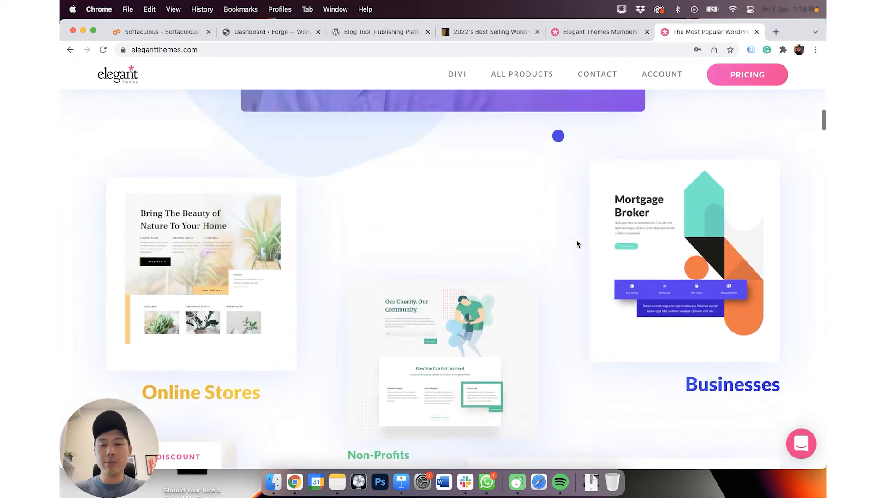
pyautogui.press('super+t')
pyautogui.write('elementor')
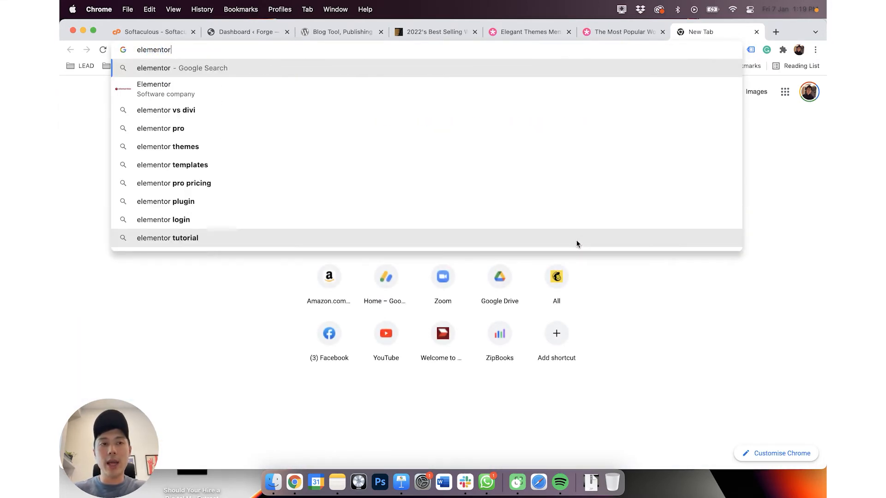
pyautogui.press('Return')
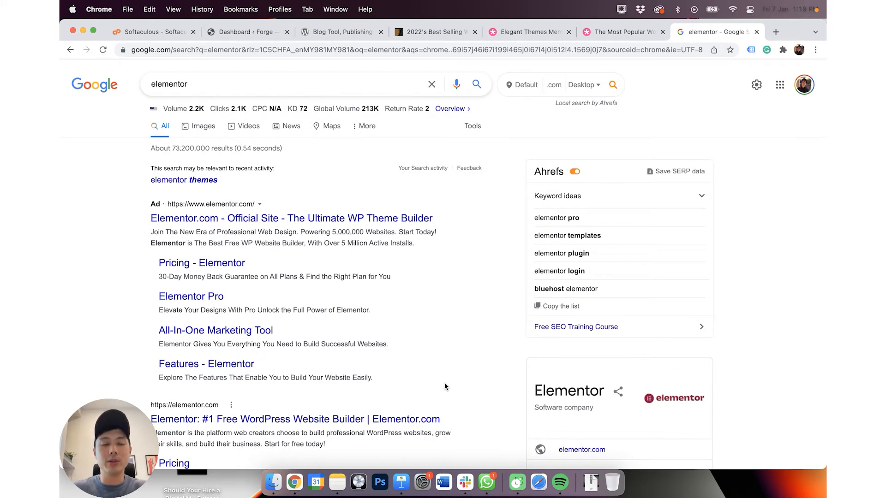
pyautogui.scroll(-3, 444, 387)
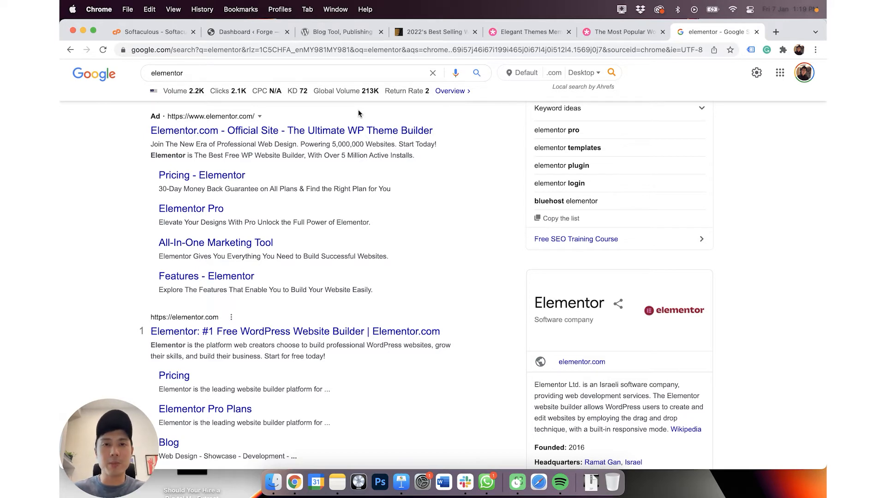
pyautogui.scroll(-3, 355, 248)
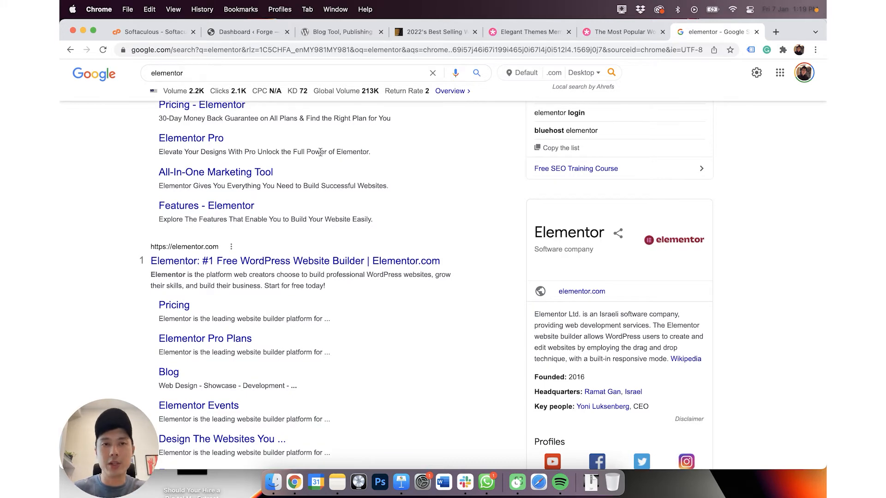
# Return to the Forge WordPress dashboard and open the Add Themes page from the theme management page
pyautogui.click(255, 37)
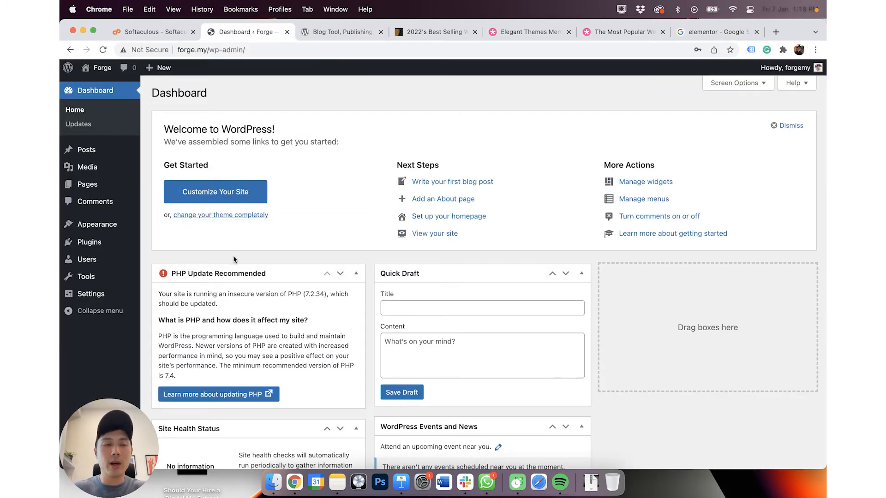
pyautogui.moveTo(115, 233)
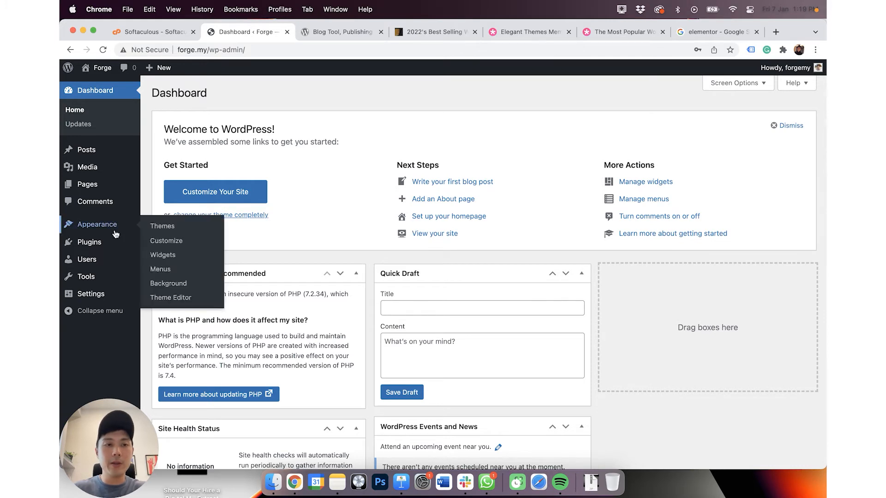
pyautogui.click(178, 230)
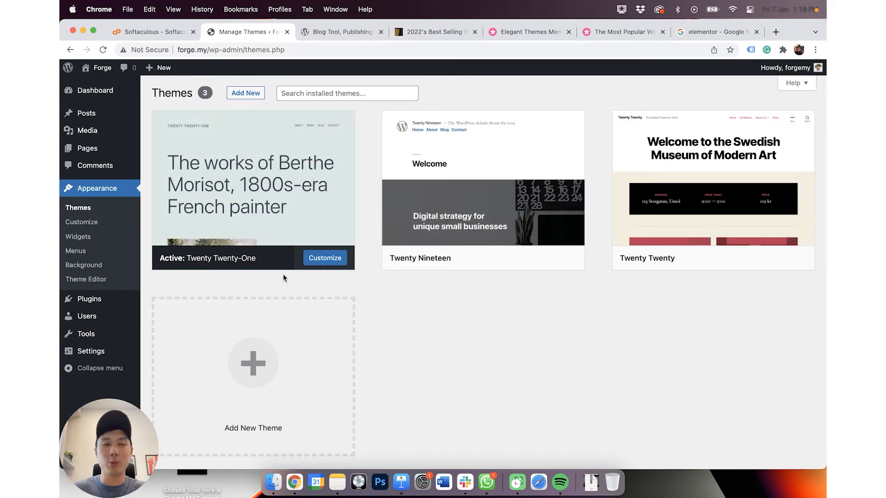
pyautogui.click(245, 93)
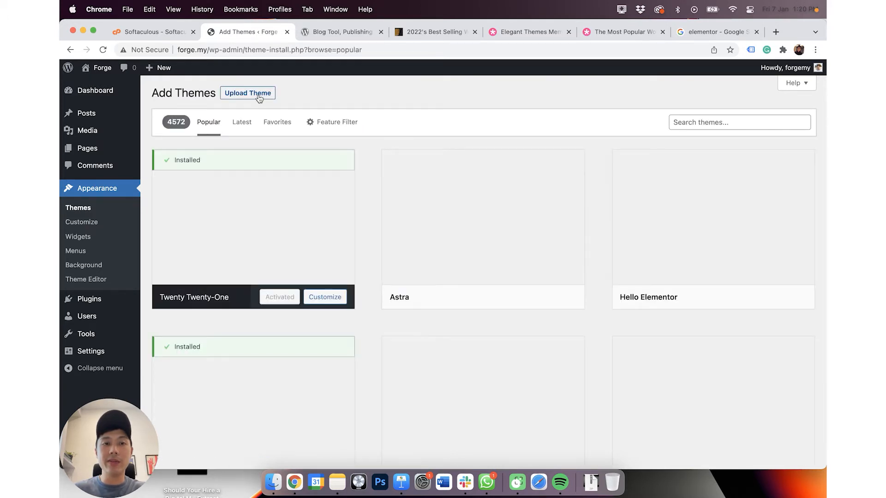
# Upload Divi.zip from the Downloads folder as a new theme, install it and activate it
pyautogui.click(259, 94)
pyautogui.click(390, 185)
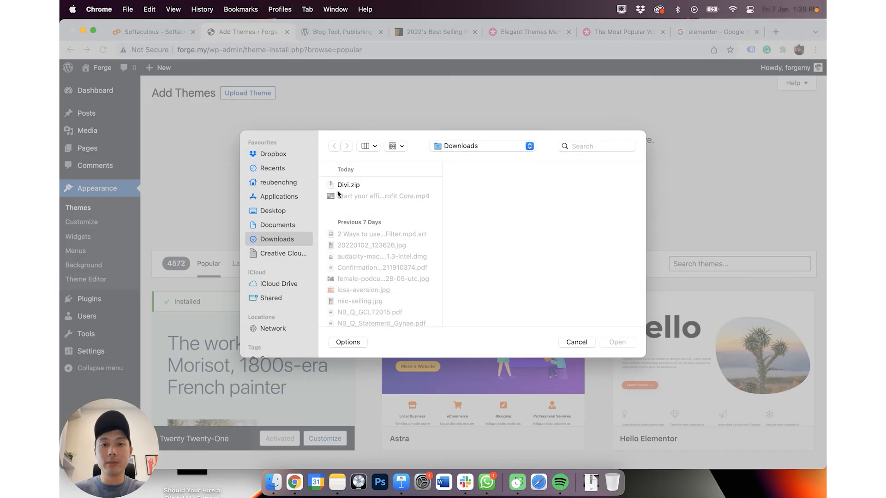
pyautogui.click(351, 187)
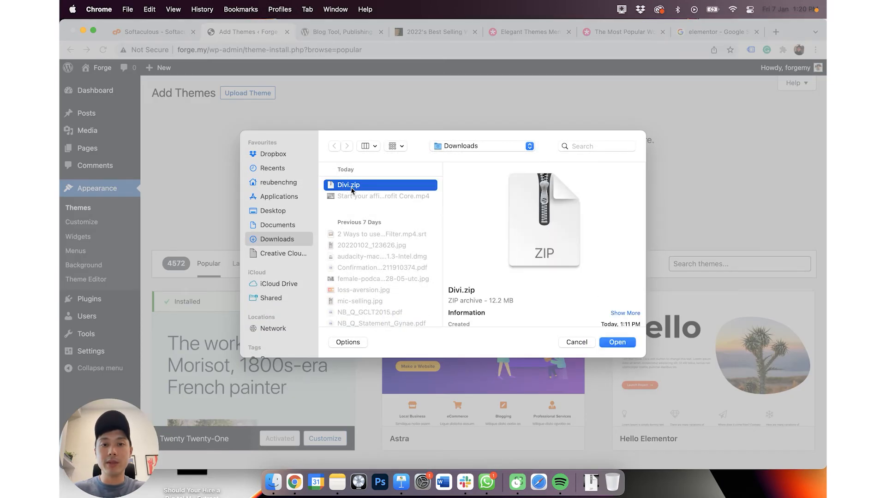
pyautogui.click(618, 342)
pyautogui.click(569, 192)
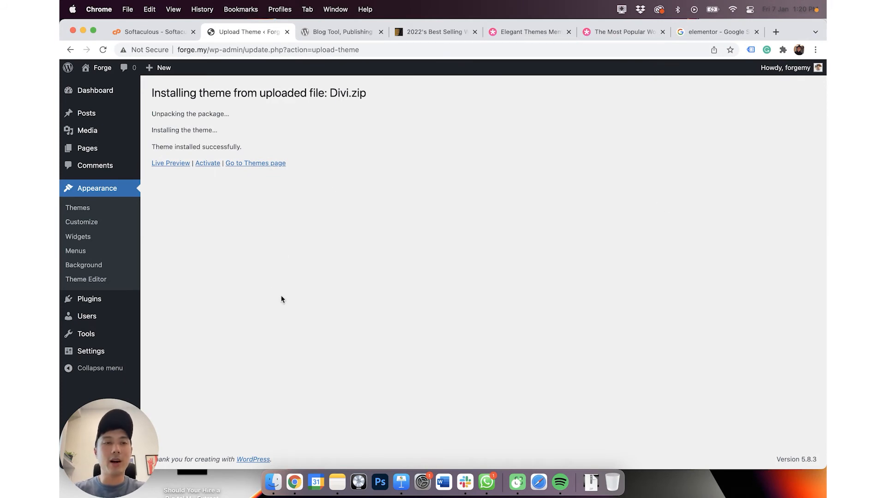
pyautogui.click(214, 166)
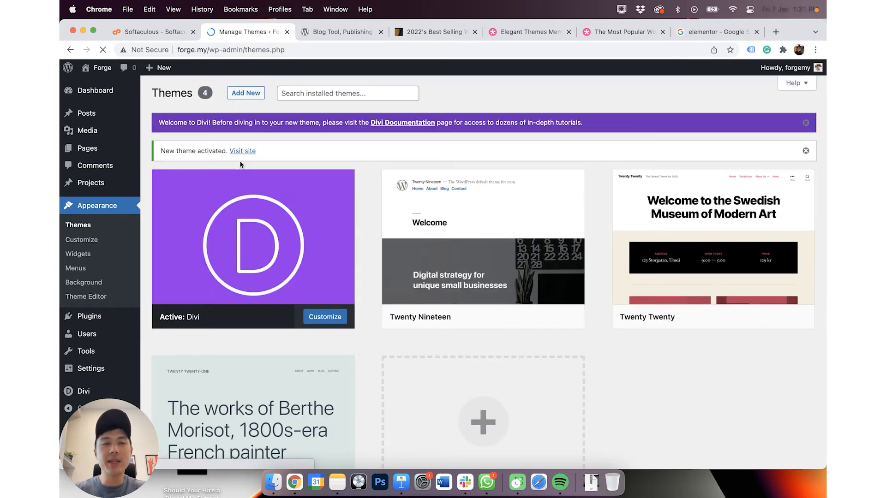
# Load forge.my in the WordPress.org tab to view the site with the Divi theme
pyautogui.click(345, 32)
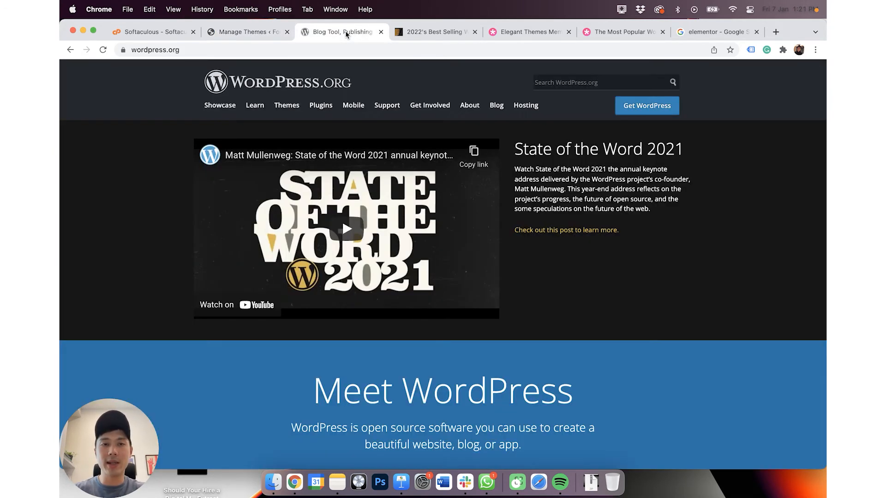
pyautogui.click(403, 50)
pyautogui.write('fo')
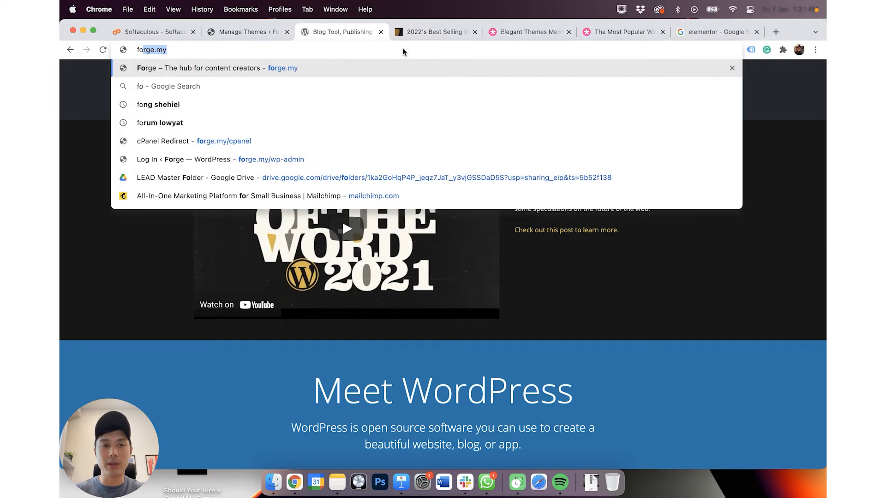
pyautogui.press('Return')
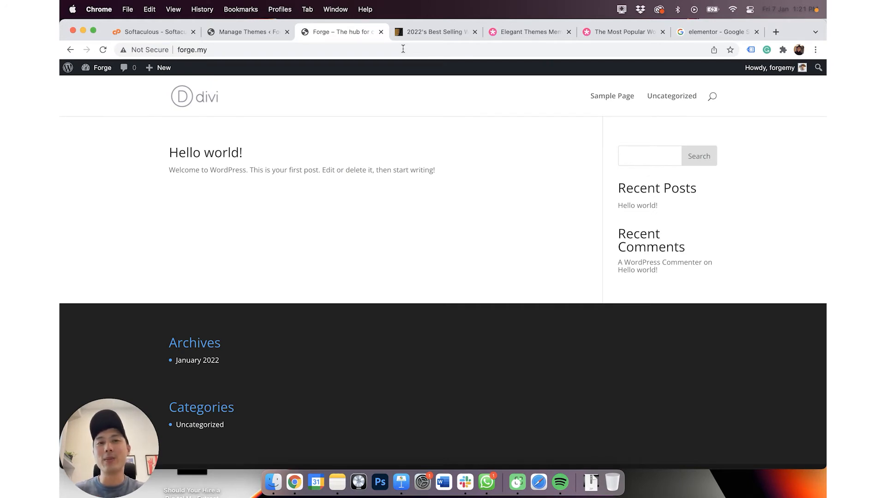
# Return to the WordPress admin and create a new page
pyautogui.click(267, 31)
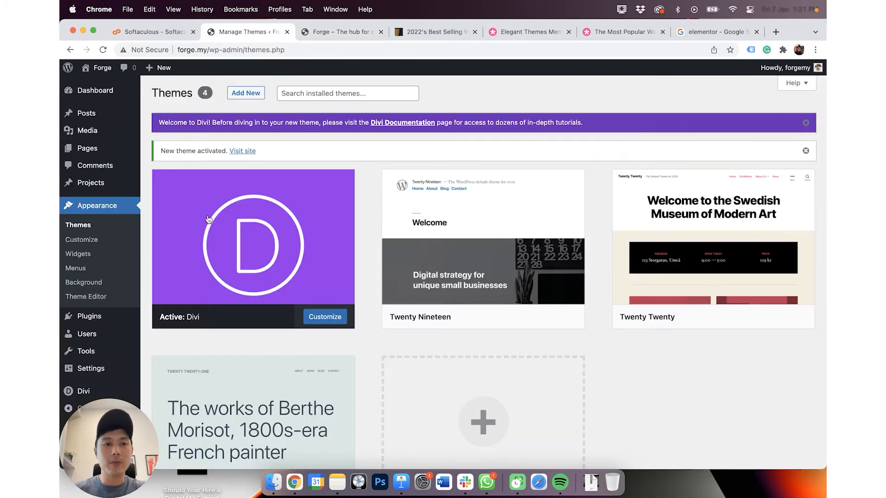
pyautogui.moveTo(98, 152)
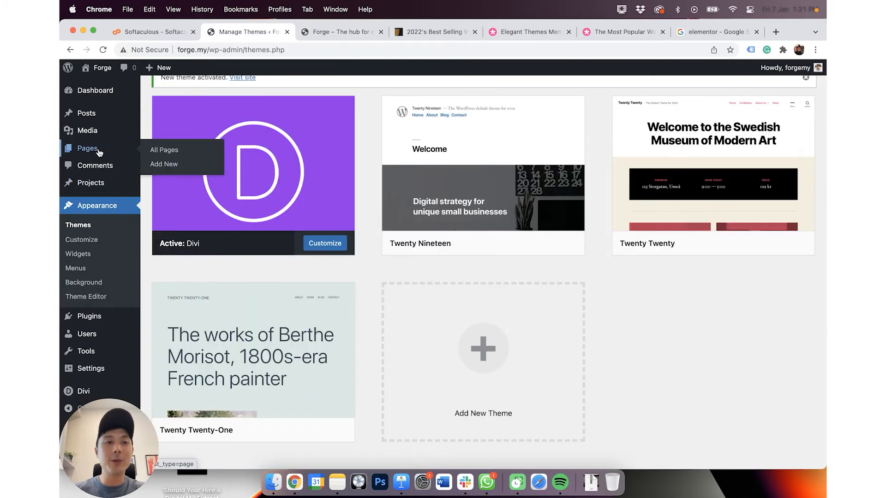
pyautogui.click(170, 165)
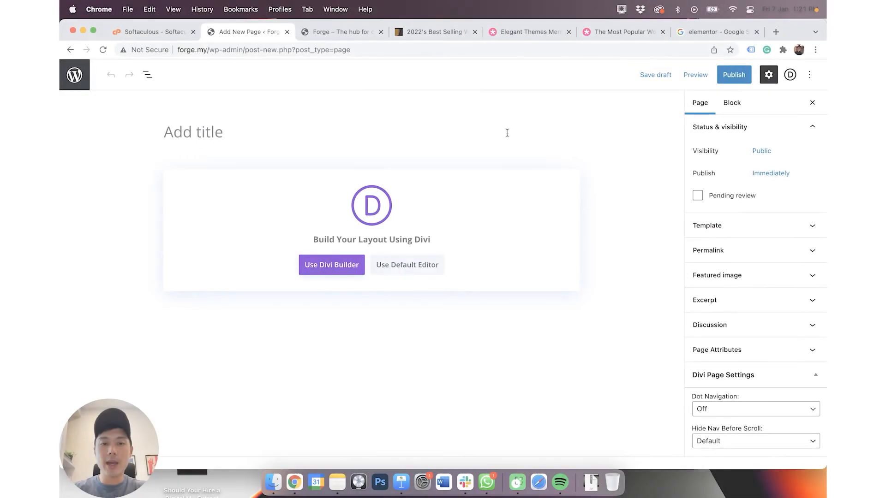
# Launch the Divi Builder for the new page, choose to build from scratch and insert a single-column row
pyautogui.click(345, 272)
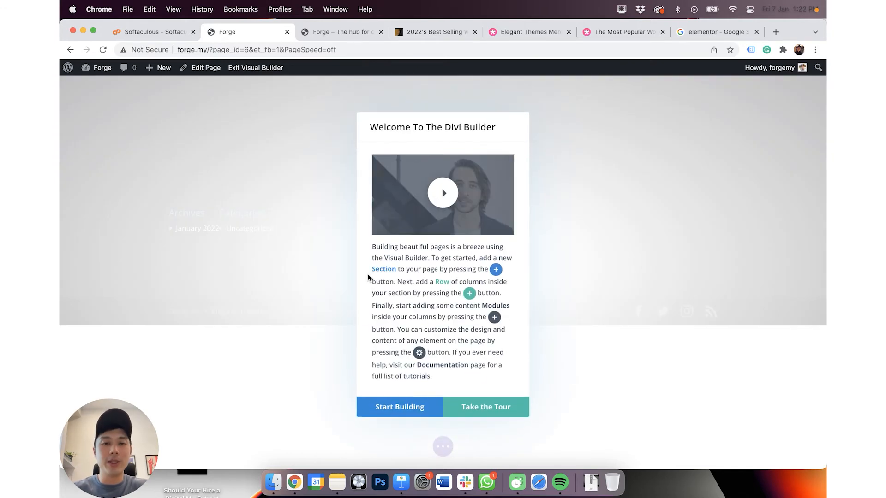
pyautogui.click(412, 406)
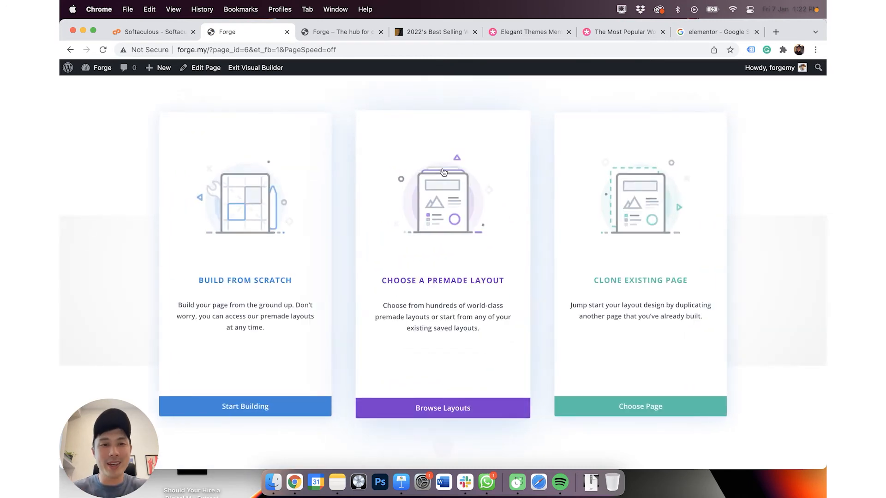
pyautogui.click(273, 406)
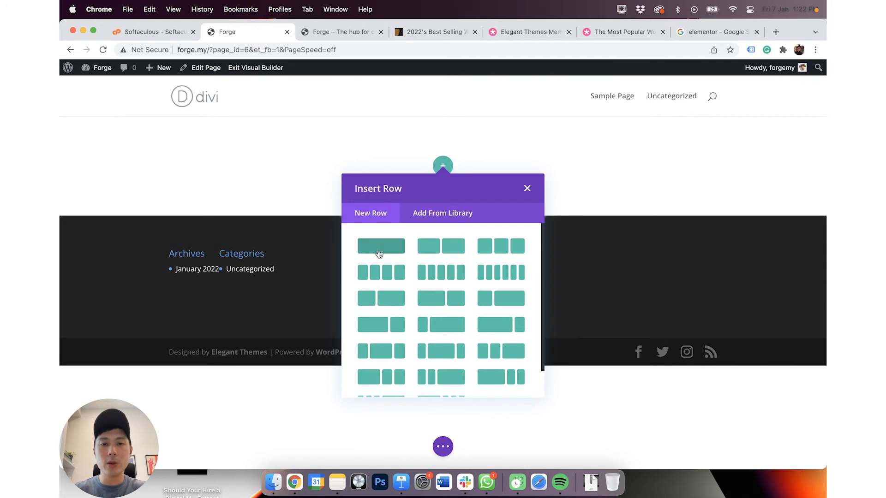
pyautogui.click(378, 254)
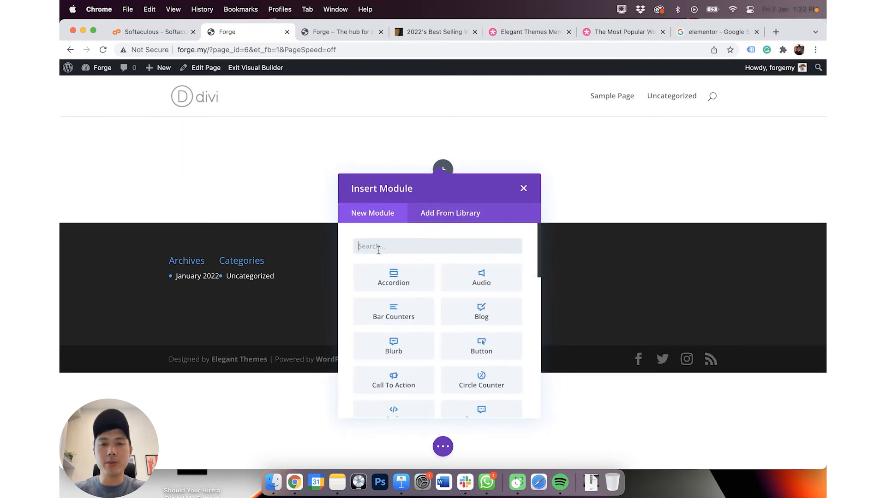
# Add a Text module to the row and replace its placeholder body with "Welcome to Forge"
pyautogui.write('tex')
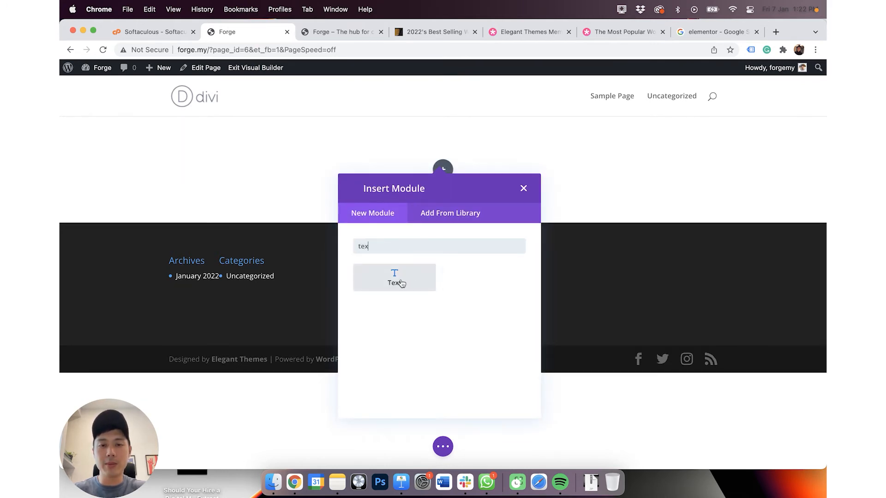
pyautogui.click(395, 280)
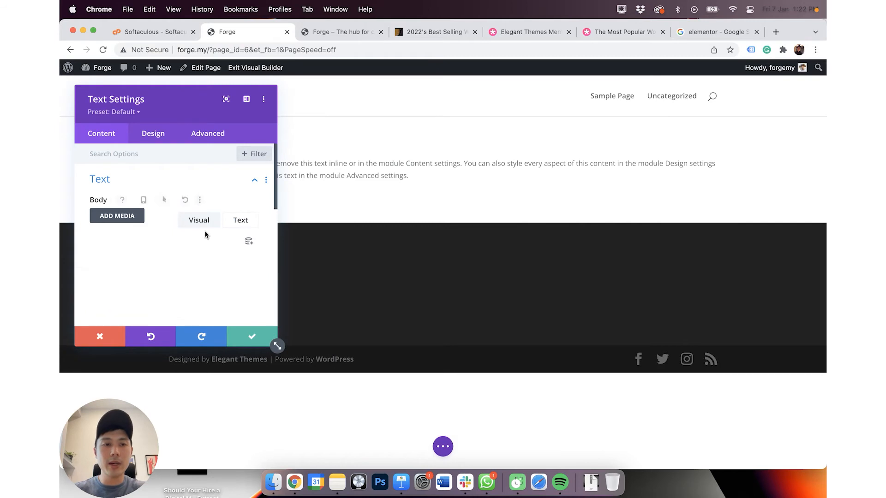
pyautogui.tripleClick(186, 300)
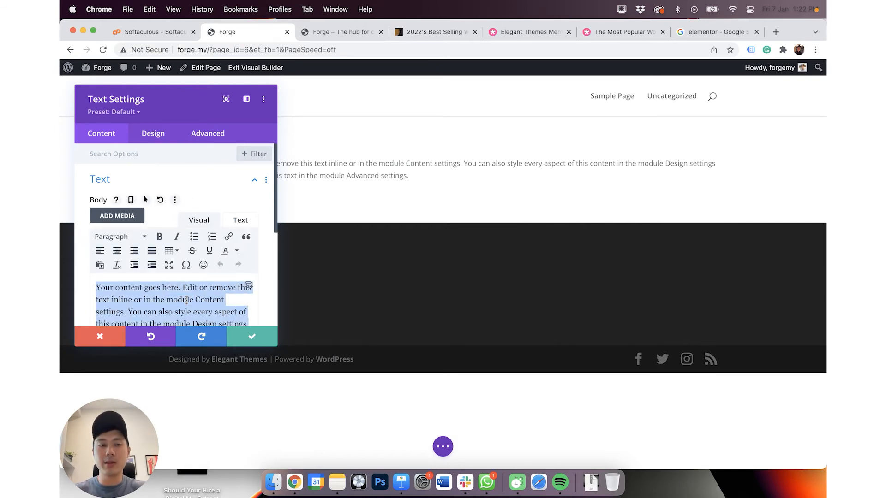
pyautogui.write('Welcome to')
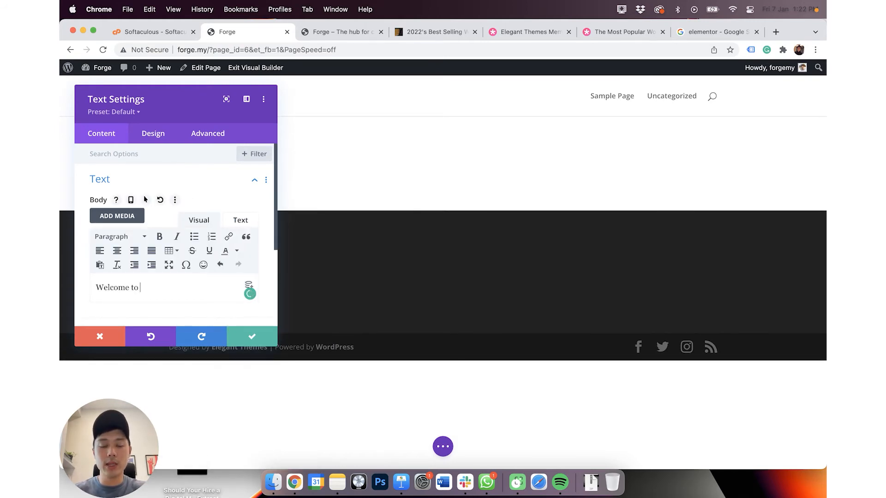
pyautogui.write(' Forge')
# Format the "Welcome to Forge" text as Heading 1, centre it and save the text module
pyautogui.tripleClick(186, 299)
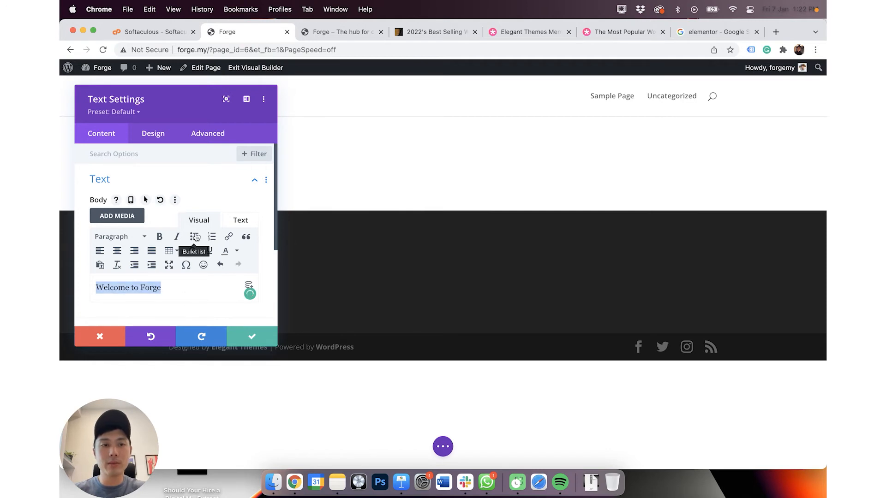
pyautogui.click(119, 236)
pyautogui.click(144, 276)
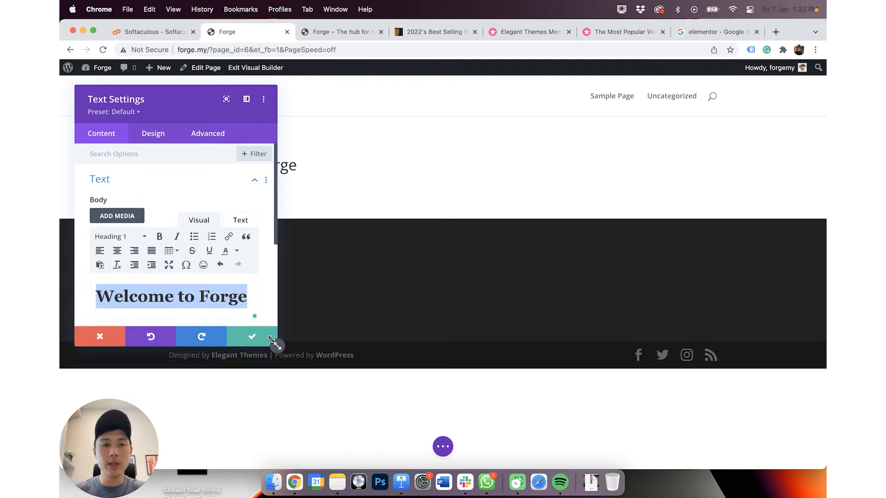
pyautogui.click(125, 258)
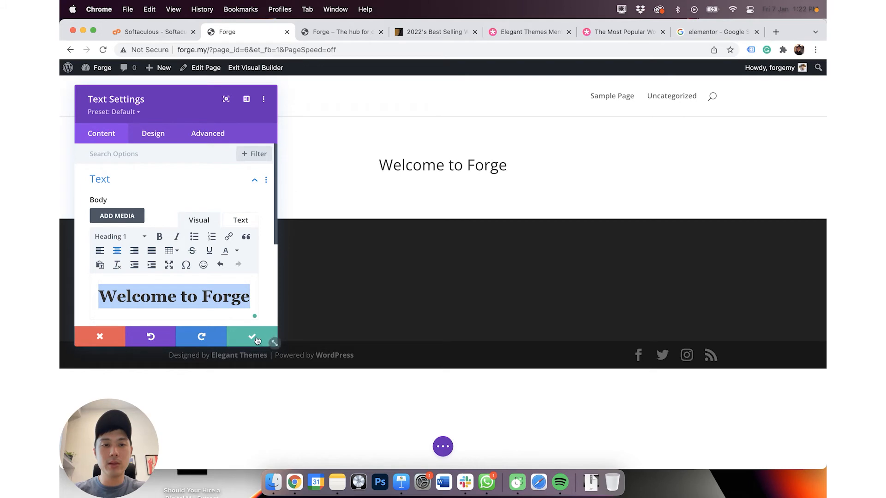
pyautogui.click(254, 337)
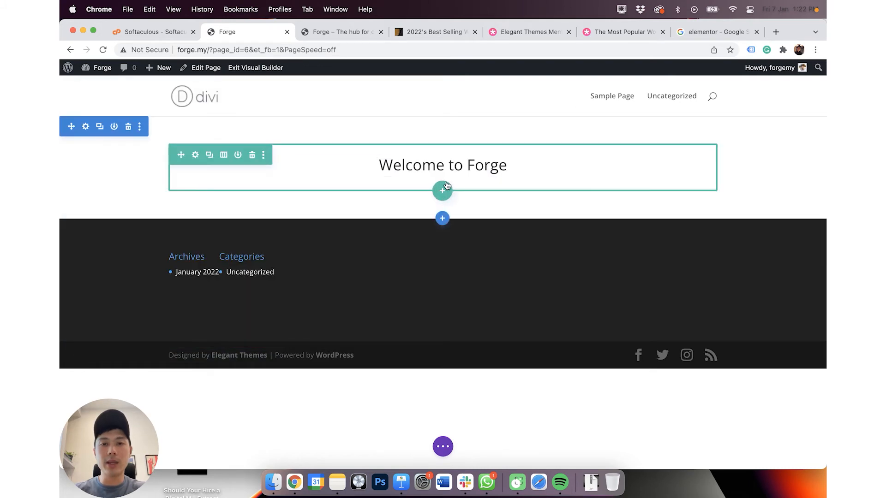
pyautogui.click(442, 184)
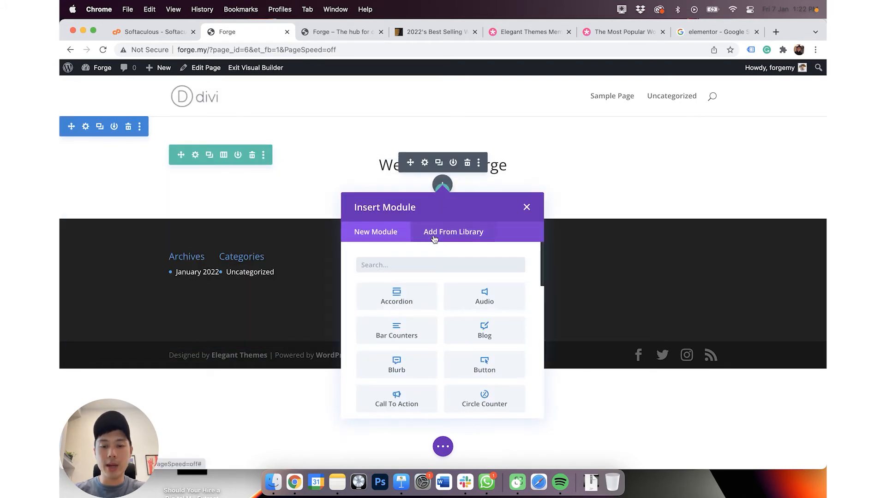
pyautogui.write('image')
pyautogui.click(400, 303)
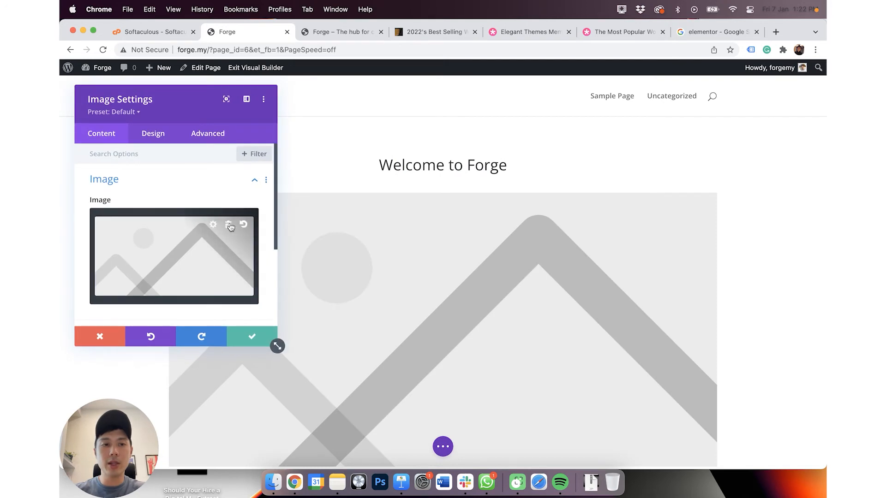
pyautogui.click(213, 225)
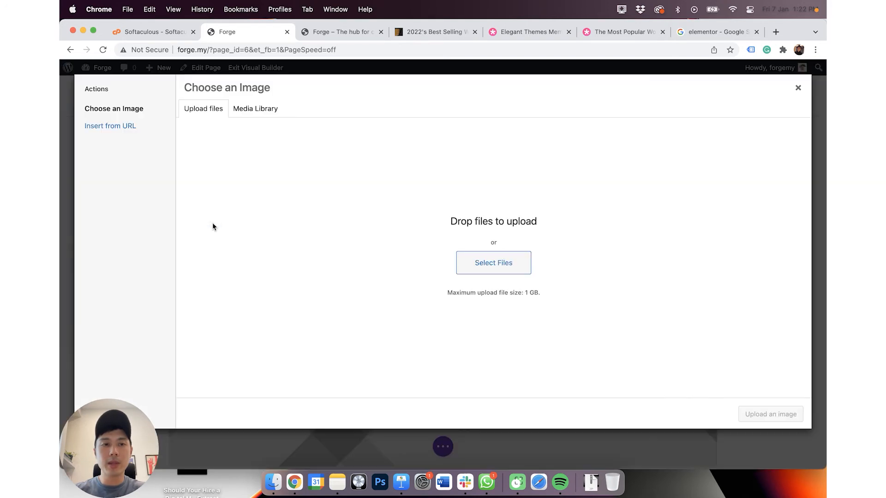
pyautogui.click(472, 276)
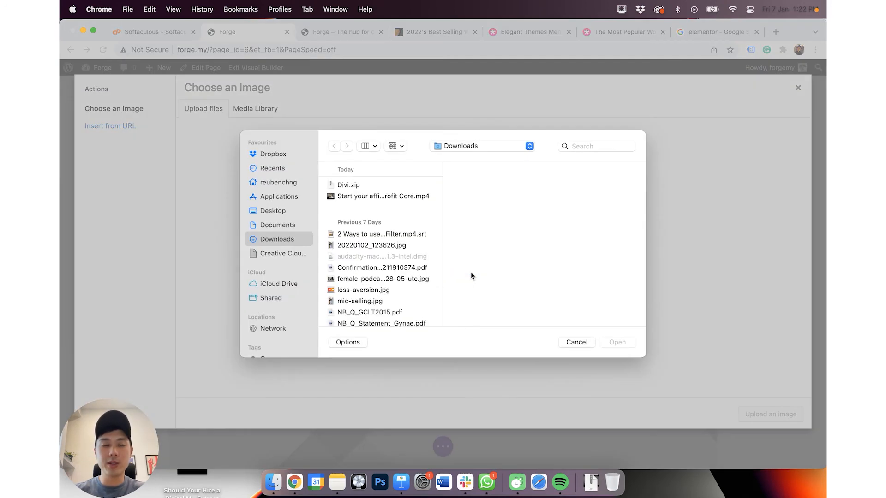
pyautogui.scroll(-2, 383, 280)
pyautogui.click(364, 245)
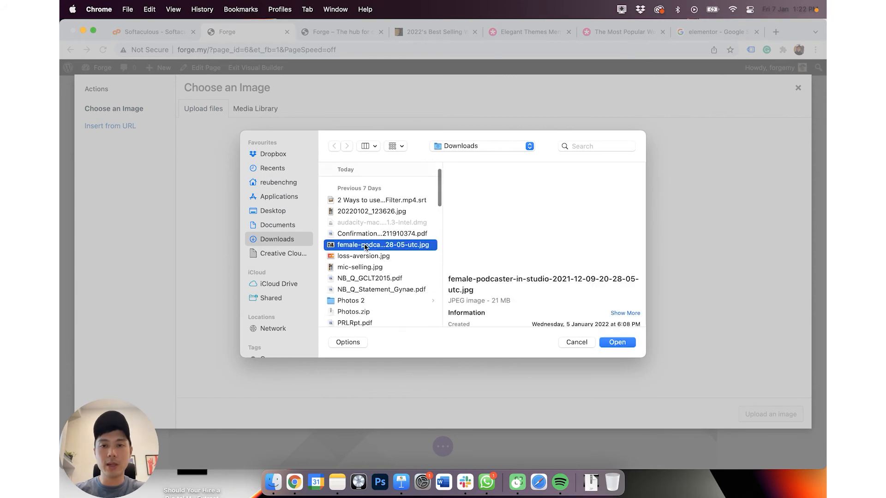
pyautogui.doubleClick(364, 245)
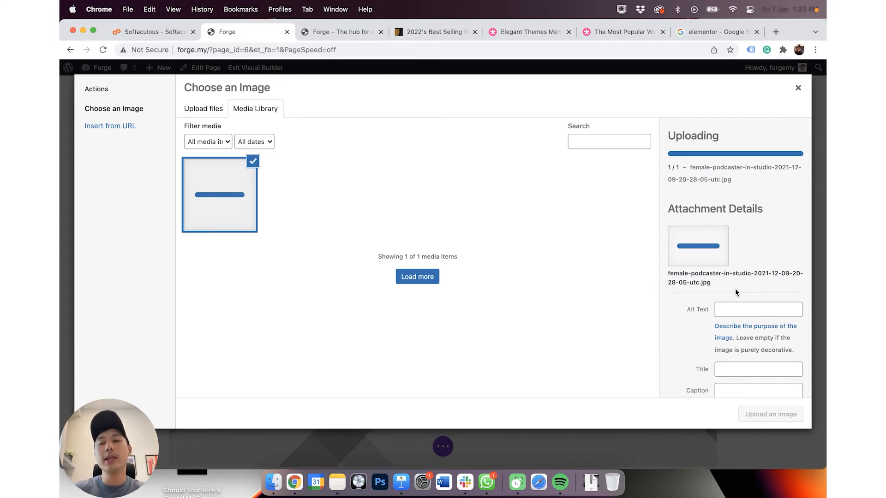
# Review the uploaded podcaster photo's attachment details and insert it as the Image module's picture
pyautogui.scroll(-5, 731, 331)
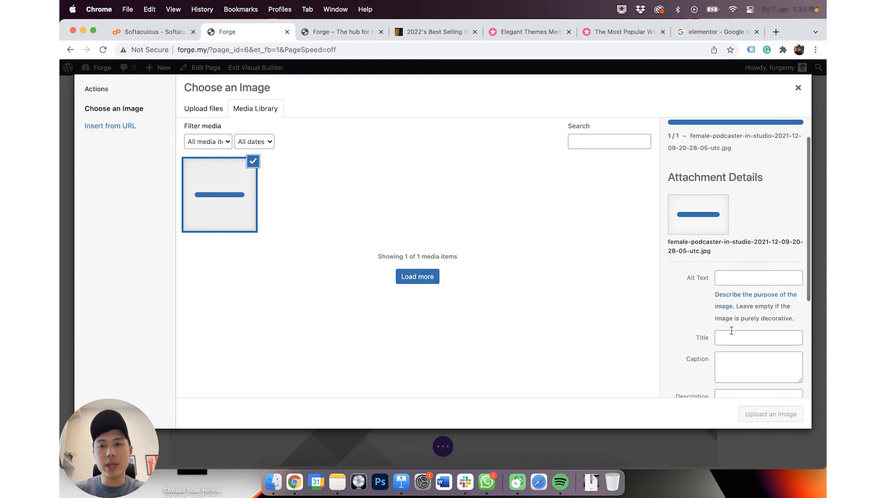
pyautogui.scroll(-3, 731, 331)
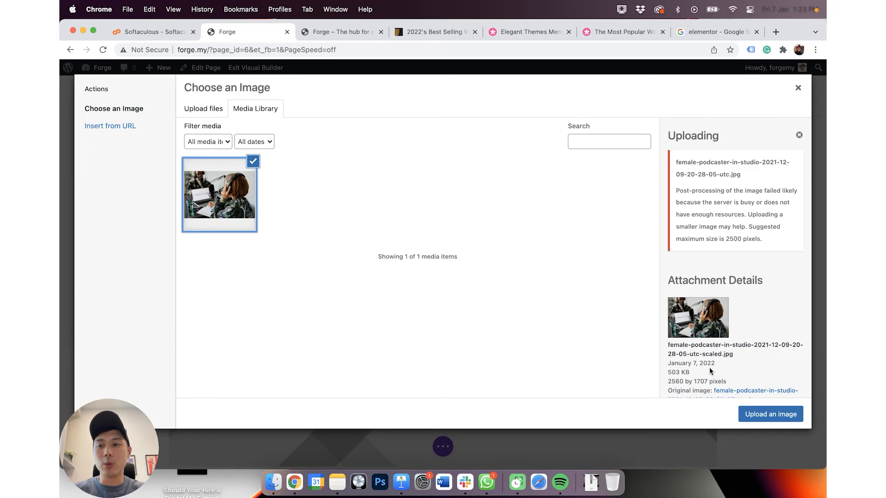
pyautogui.scroll(-5, 713, 372)
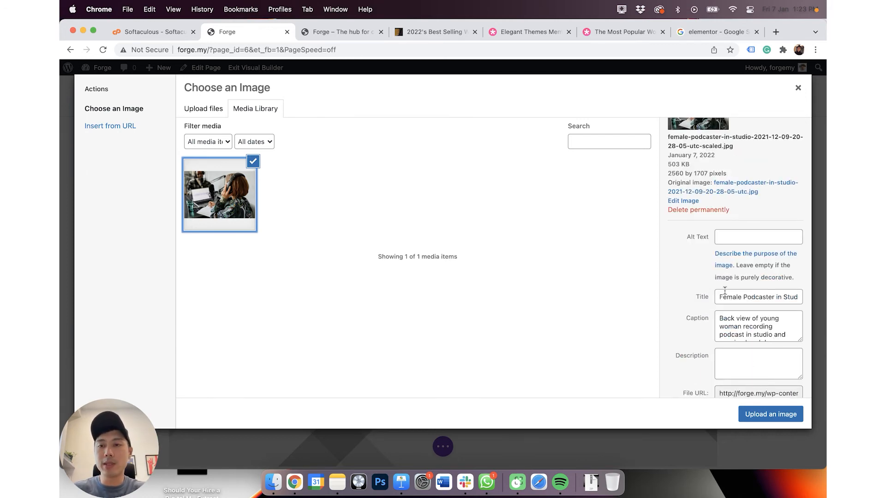
pyautogui.scroll(1, 725, 295)
pyautogui.scroll(5, 687, 180)
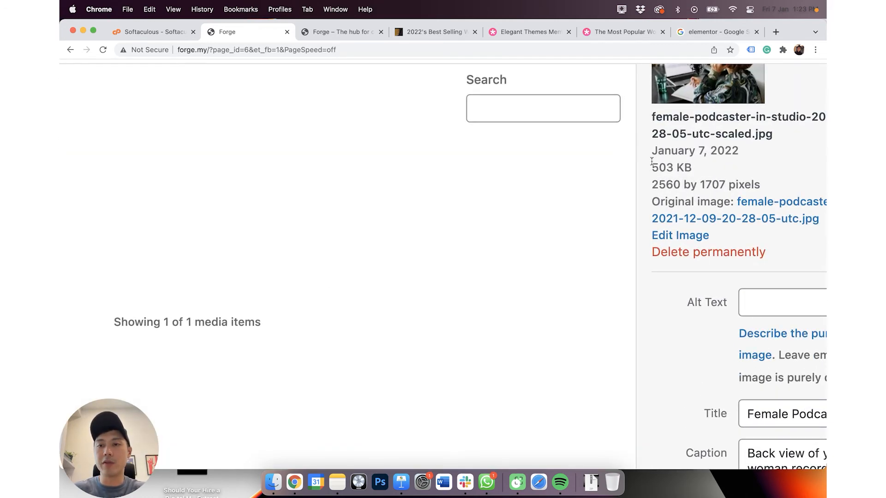
pyautogui.scroll(-5, 730, 167)
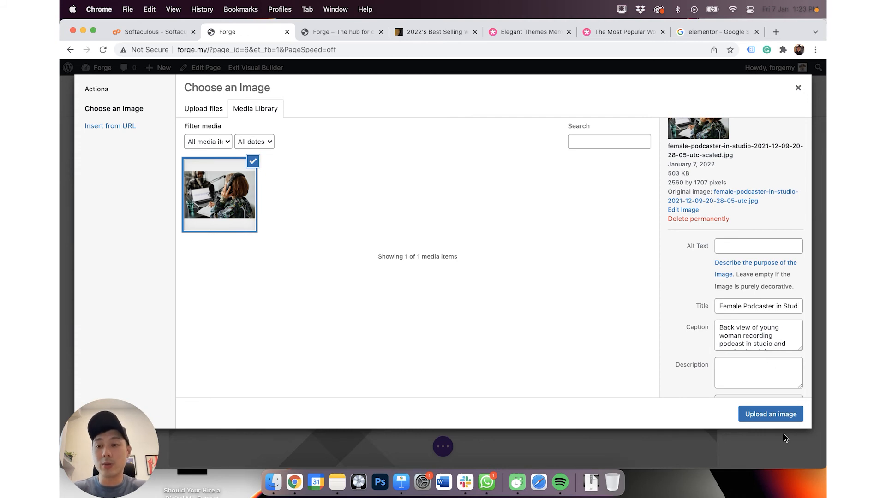
pyautogui.click(771, 414)
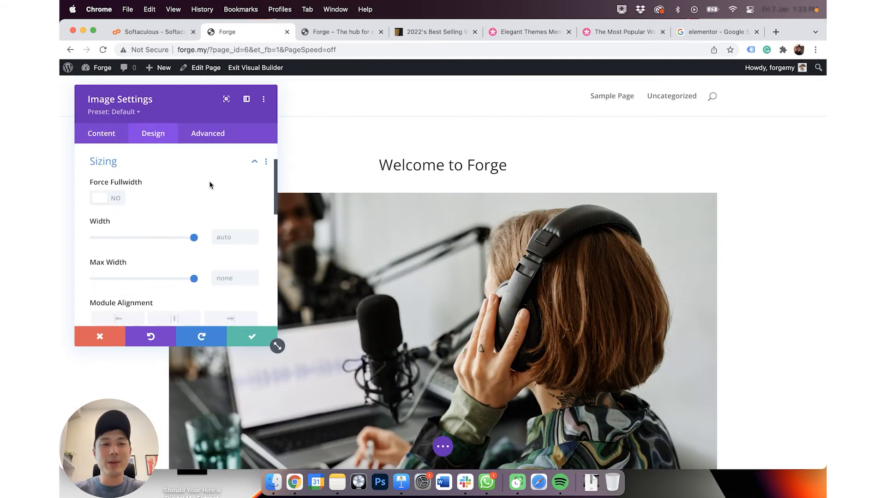
# Set the image's width to 53%, centre its module alignment and save the image settings
pyautogui.moveTo(194, 237); pyautogui.dragTo(147, 236)
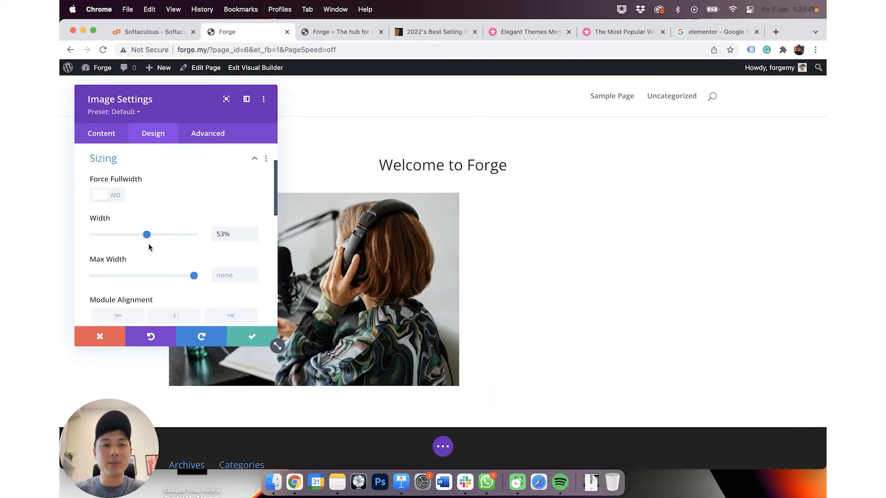
pyautogui.click(174, 316)
pyautogui.click(259, 341)
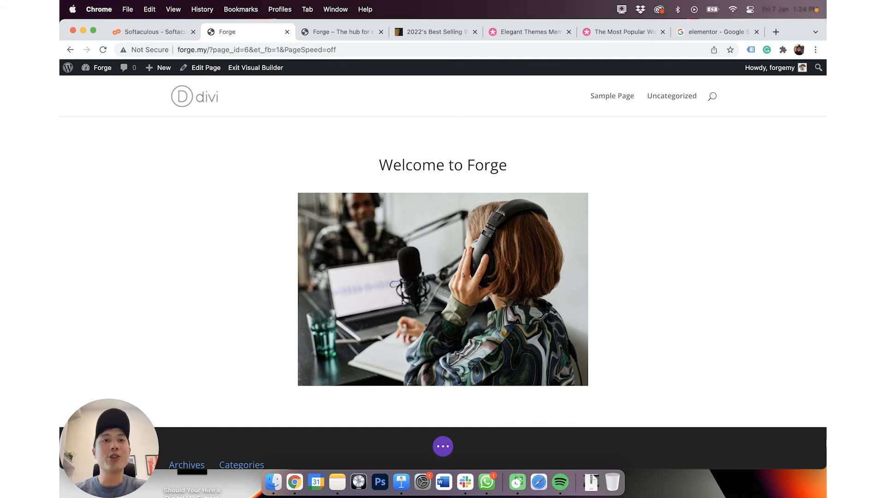
# Publish the page from the Divi Builder and go to the Forge WordPress dashboard
pyautogui.click(443, 447)
pyautogui.click(790, 446)
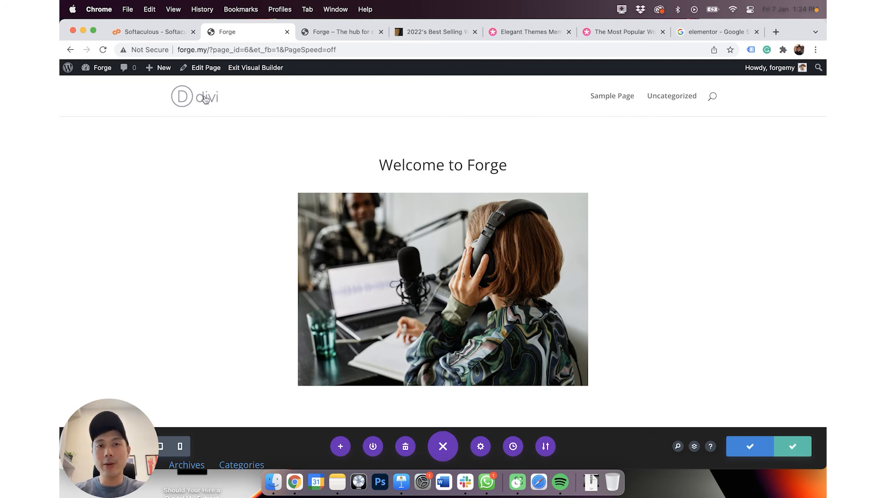
pyautogui.moveTo(107, 70)
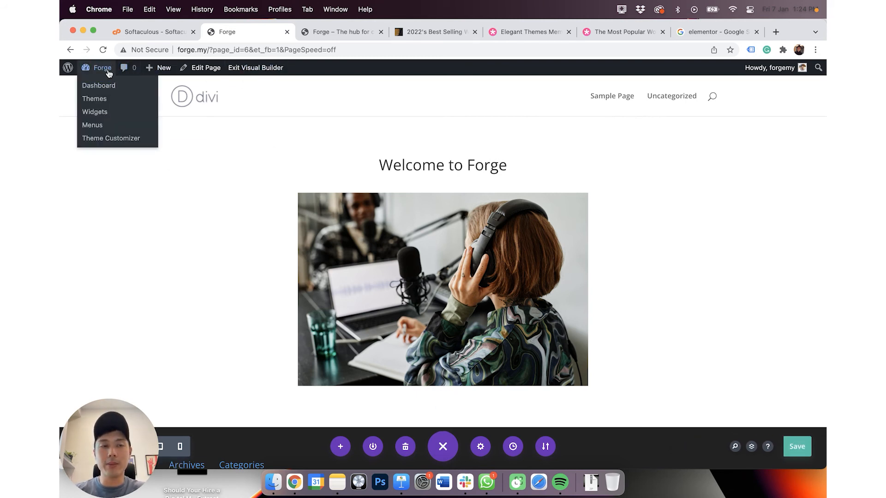
pyautogui.click(104, 87)
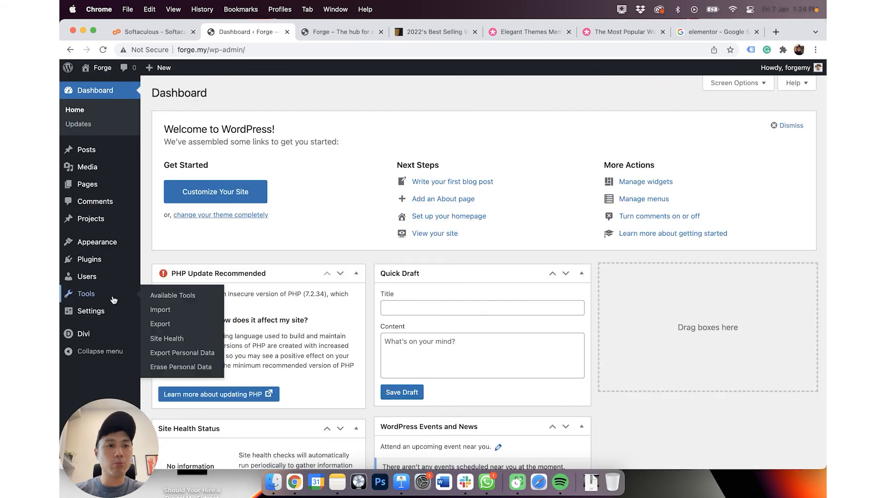
# In the Reading settings, make the homepage display a static page, choose #6 (no title) as Homepage, and save the changes
pyautogui.scroll(-1, 111, 291)
pyautogui.moveTo(114, 252)
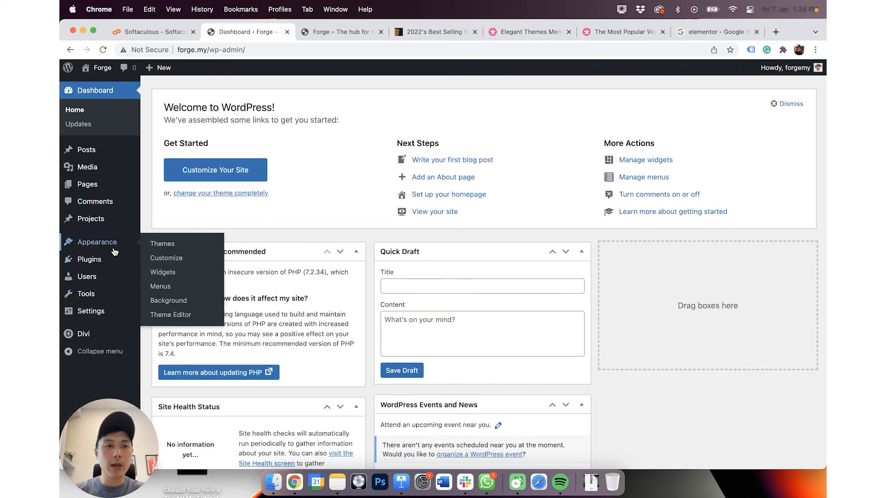
pyautogui.moveTo(91, 310)
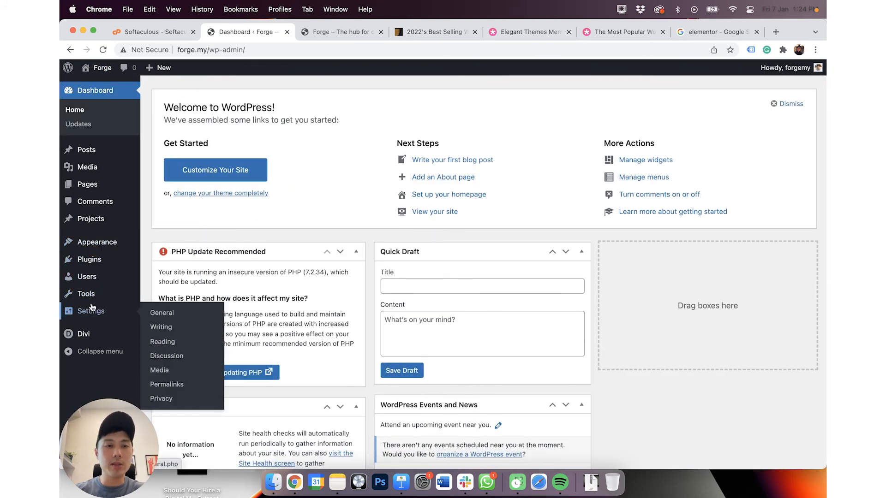
pyautogui.click(185, 342)
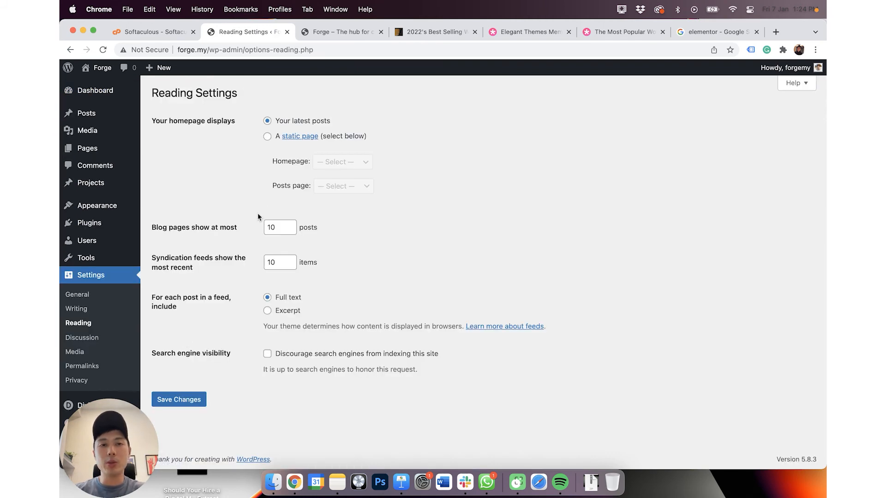
pyautogui.scroll(3, 206, 114)
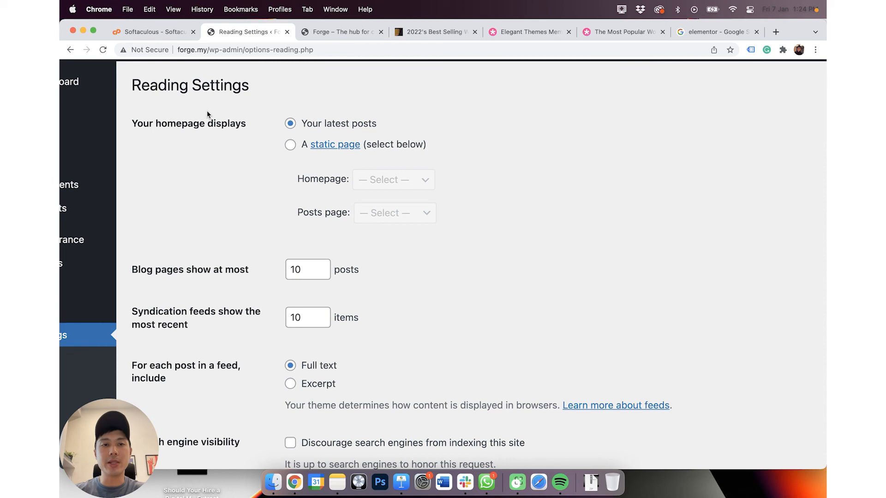
pyautogui.click(290, 146)
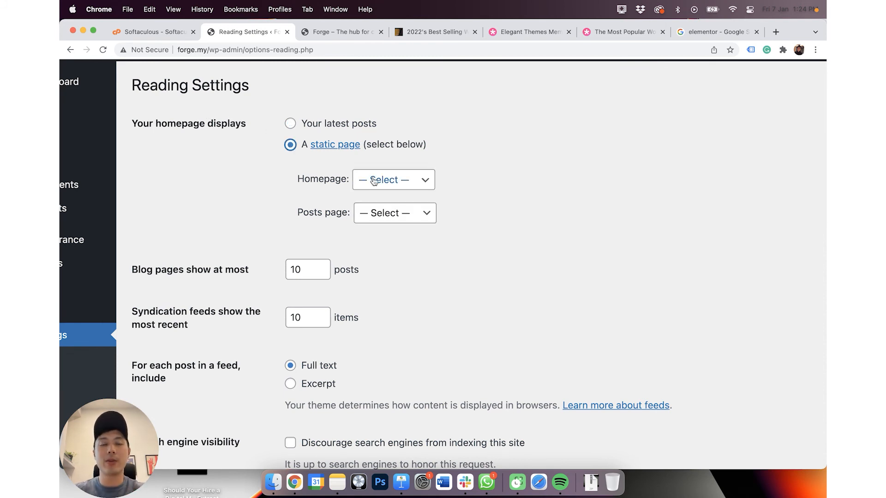
pyautogui.click(413, 183)
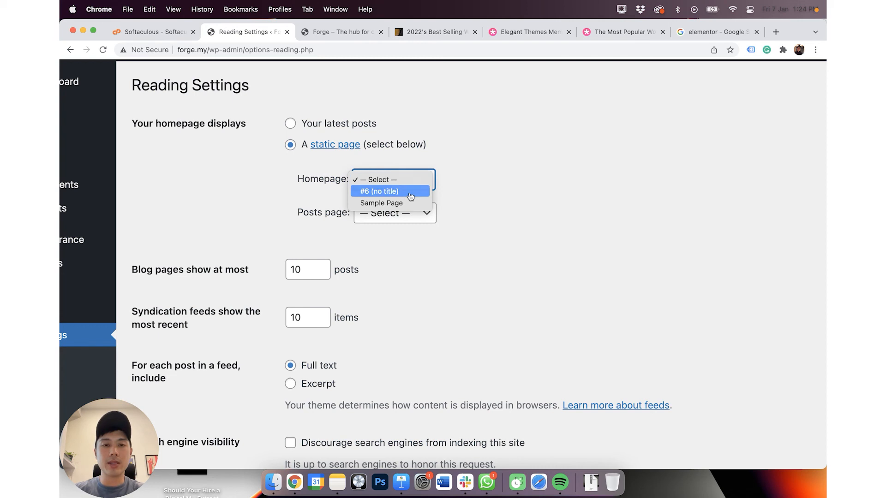
pyautogui.click(410, 192)
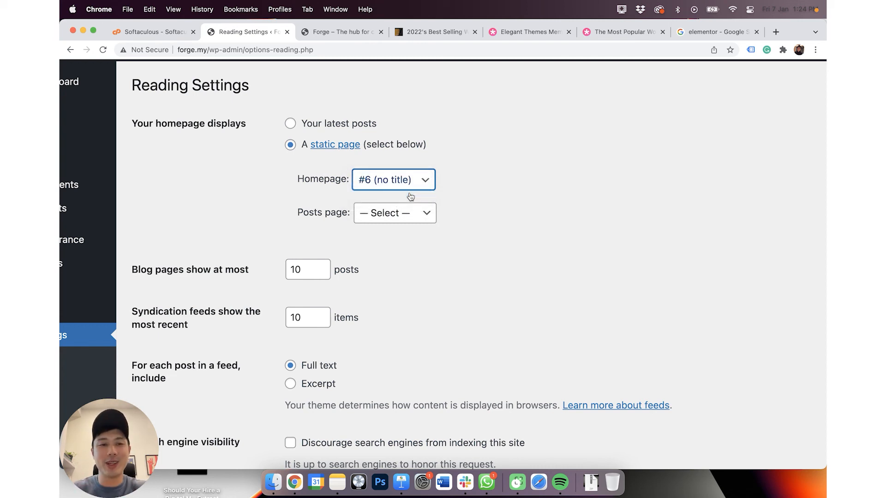
pyautogui.scroll(-3, 410, 197)
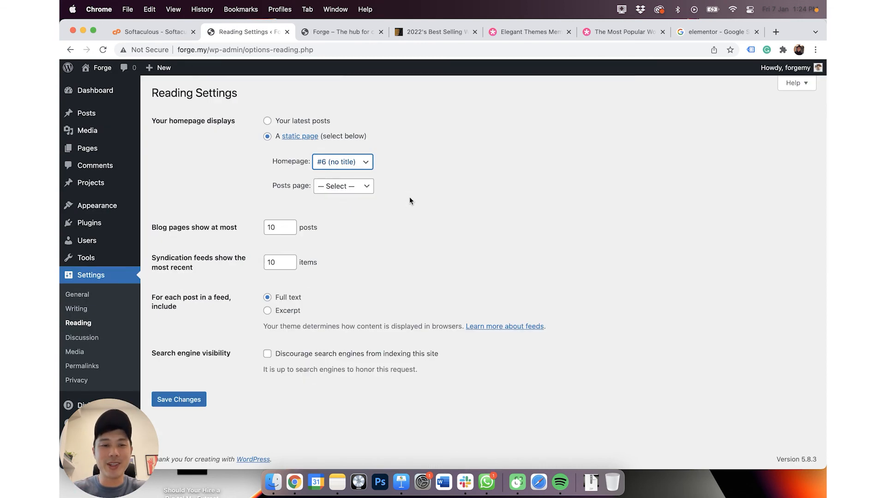
pyautogui.click(203, 393)
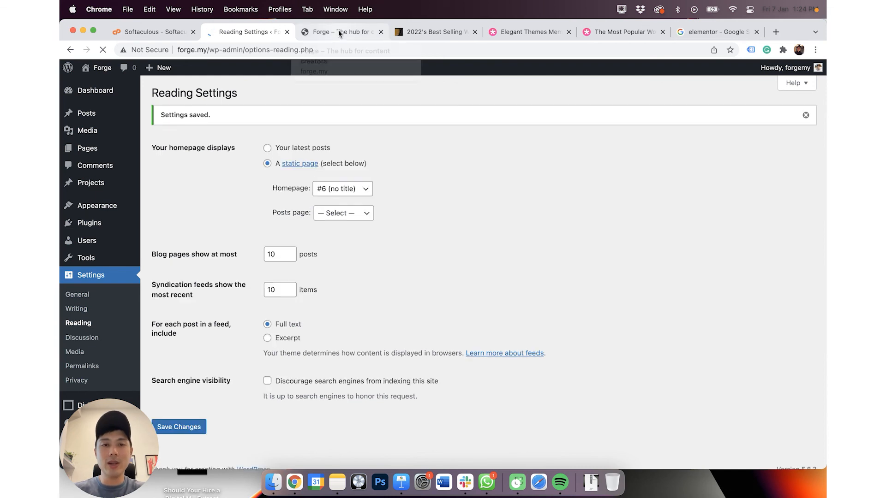
# Switch to the open live Forge site at forge.my and reload it to check the homepage
pyautogui.scroll(3, 236, 157)
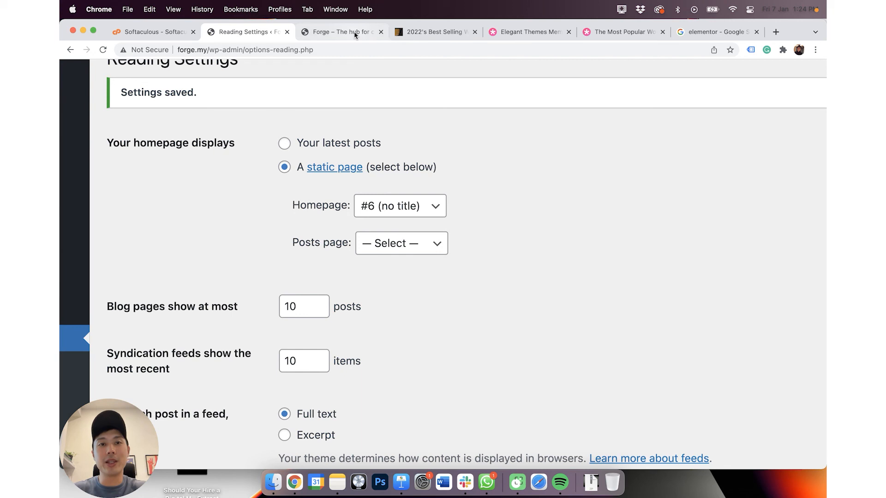
pyautogui.click(342, 32)
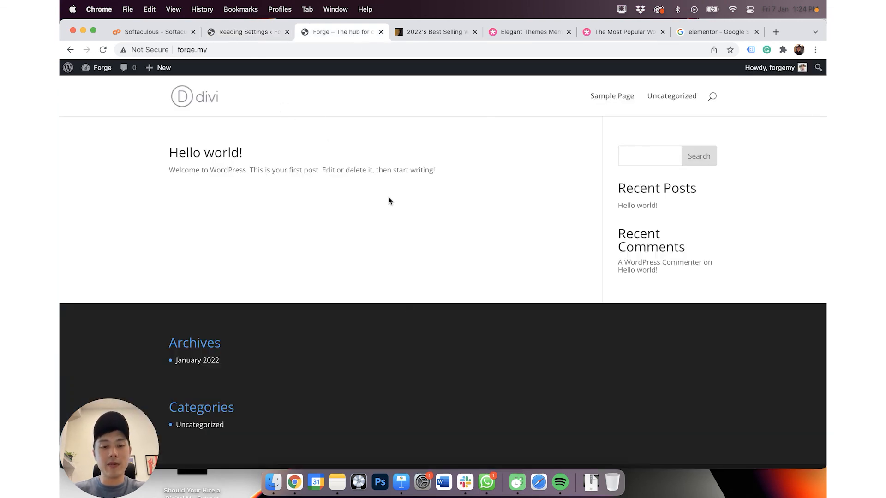
pyautogui.press('super+r')
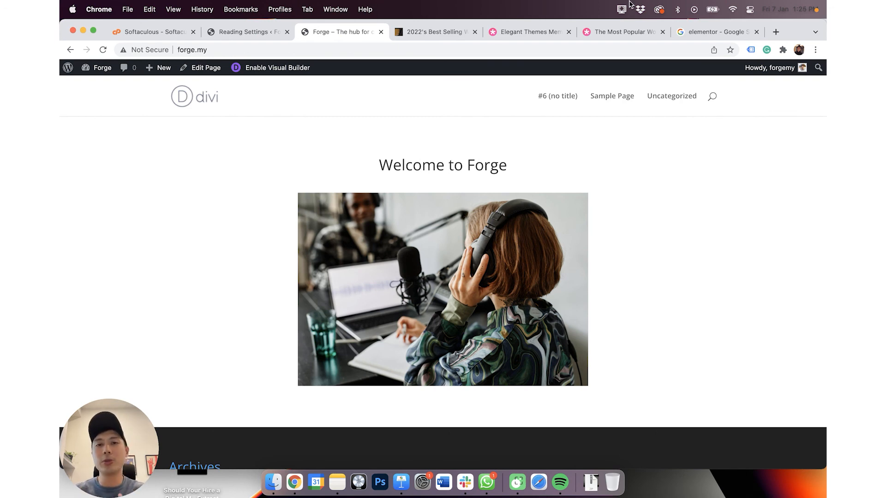
# Browse ThemeForest's best-selling WordPress themes in the already open page
pyautogui.click(418, 29)
pyautogui.scroll(-2, 252, 268)
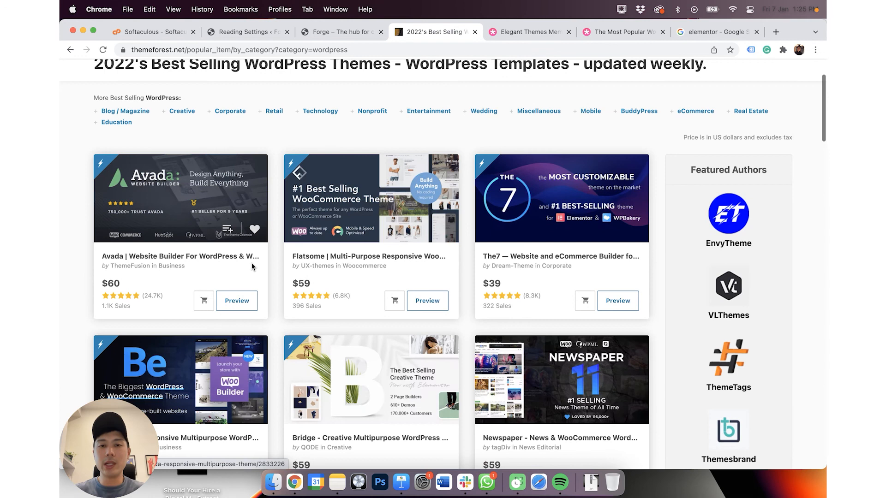